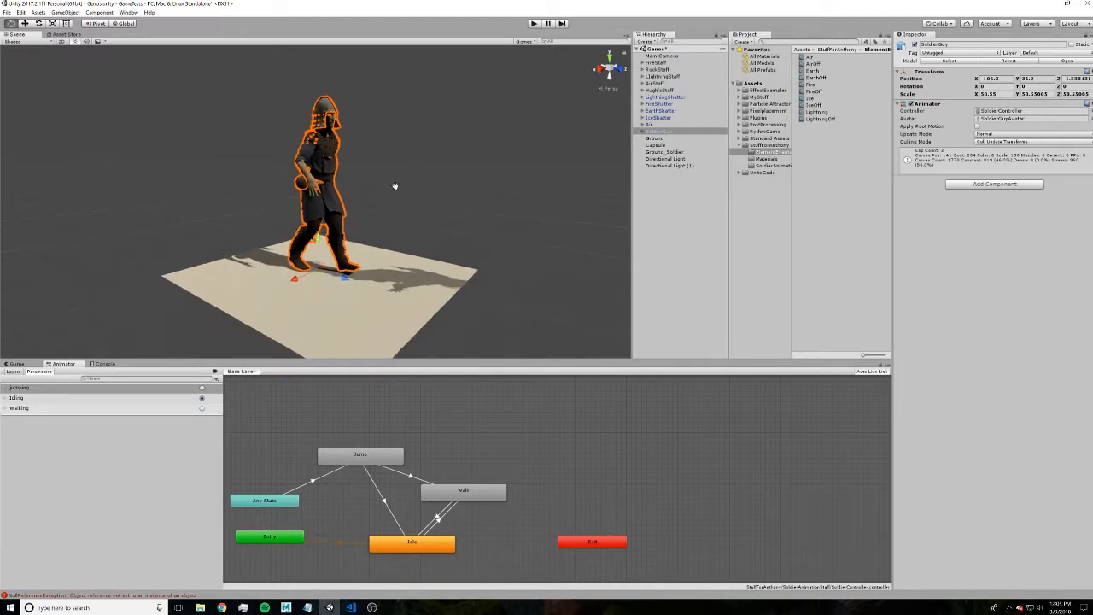
- Expand the SoldierGuy model in the StuffForAnthony folder and examine its imported idle, Jump and walk animation clips
right_click_drag(395, 185, 581, 183, "alt")
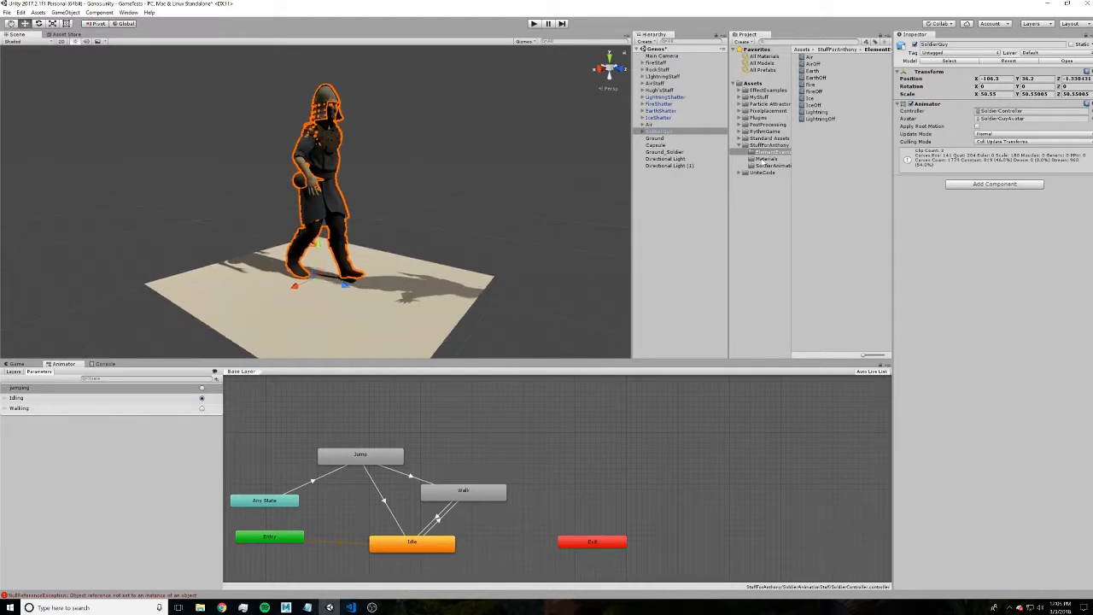
left_click(769, 145)
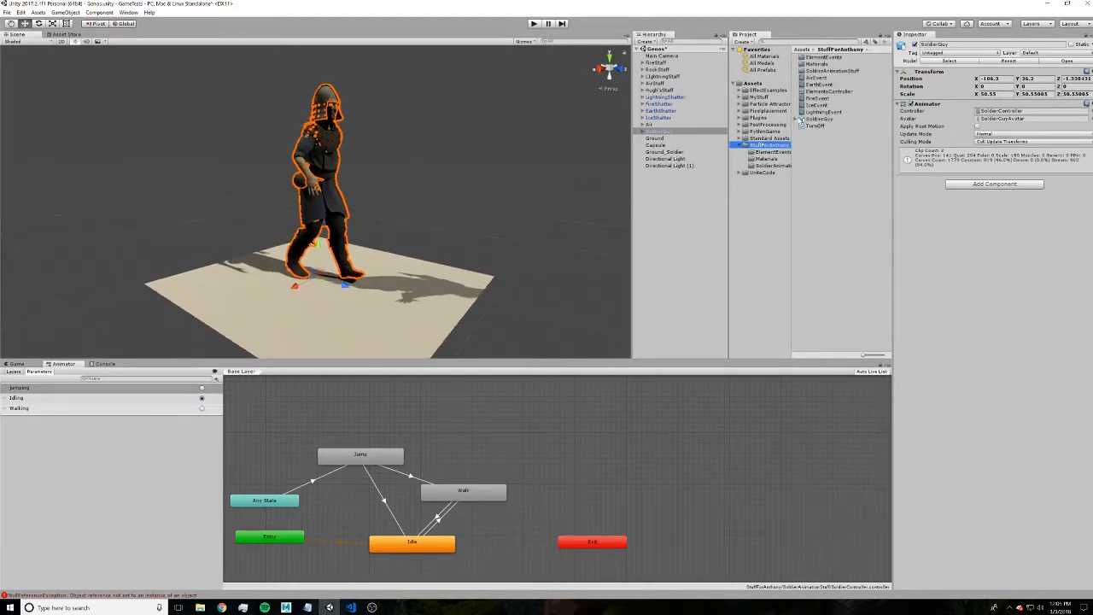
left_click(803, 119)
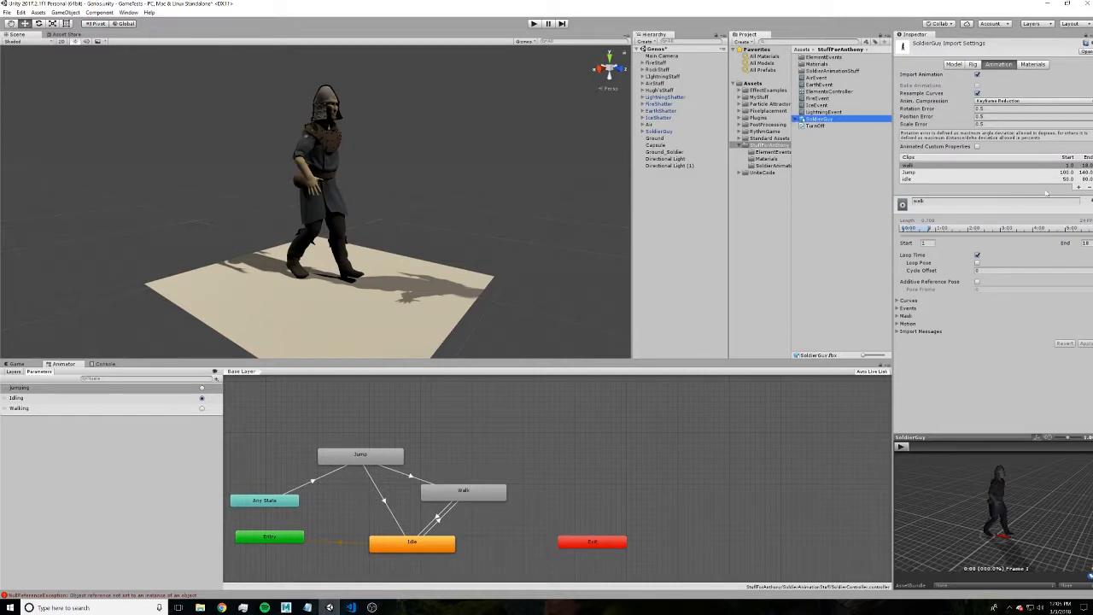
left_click(797, 119)
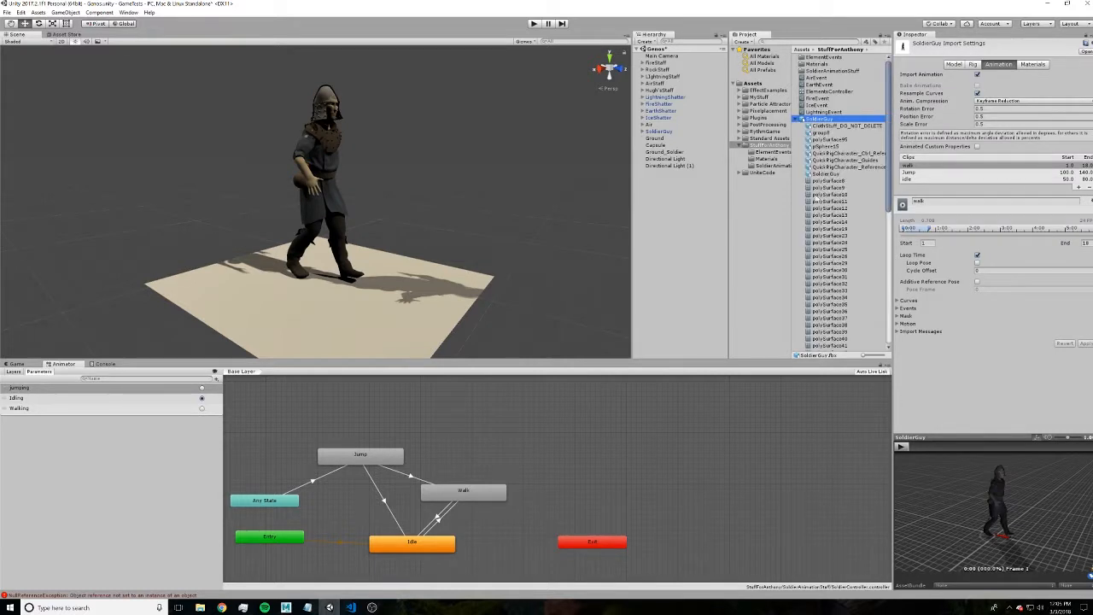
scroll(830, 279, "down", 8)
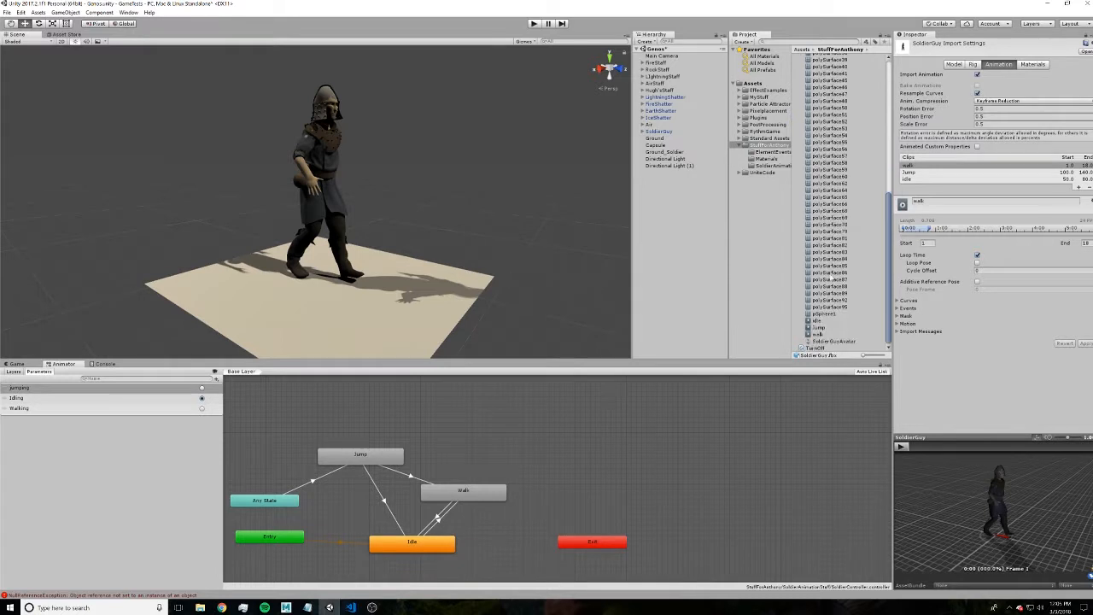
left_click(822, 326)
left_click(819, 334)
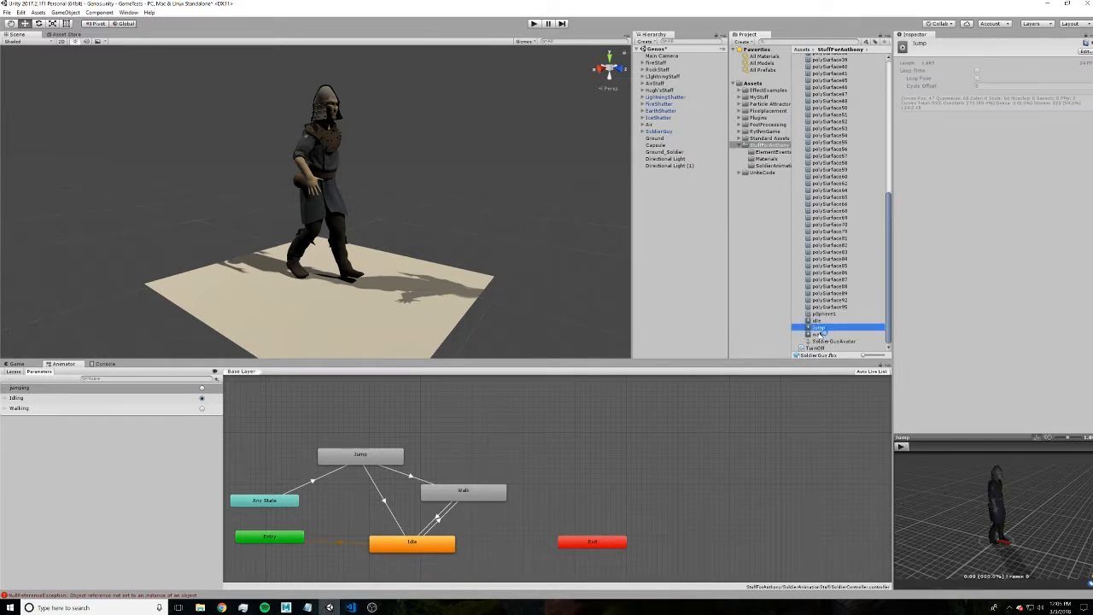
- Look up the Animator Controller type among the asset creation options for the project folder
left_click(660, 132)
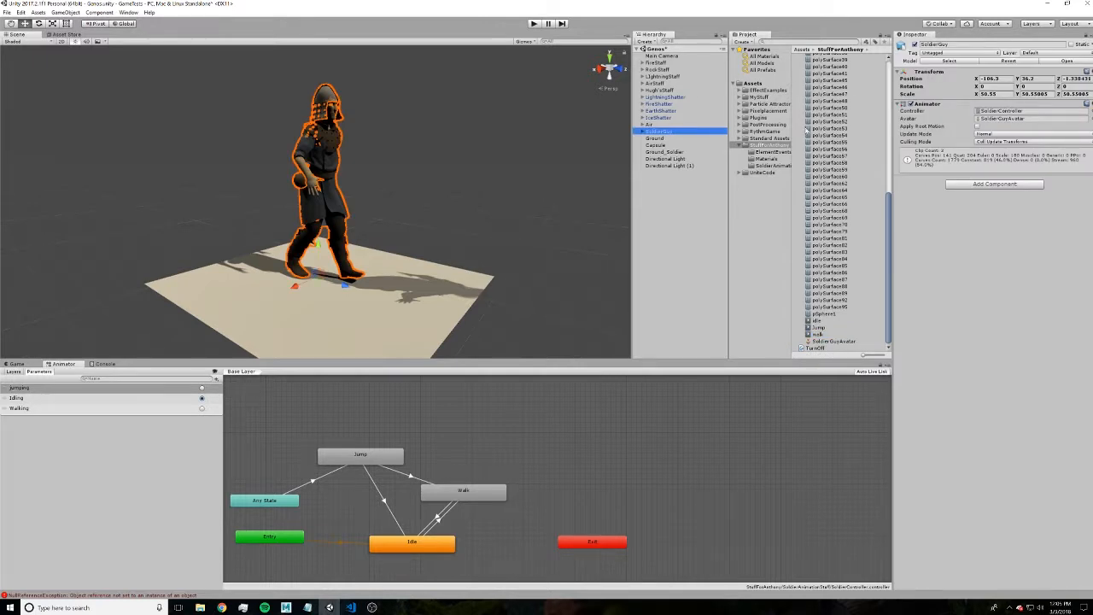
right_click(799, 131)
mouse_move(843, 139)
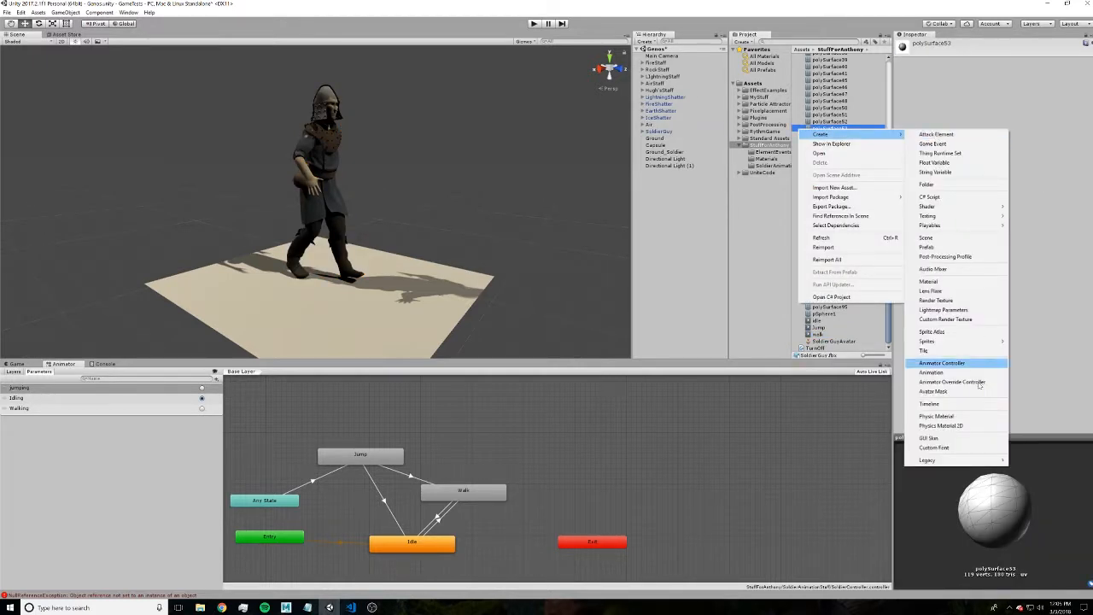
- Select the SoldierGuy object and examine the Idle and Walk states of its animator controller
left_click(659, 131)
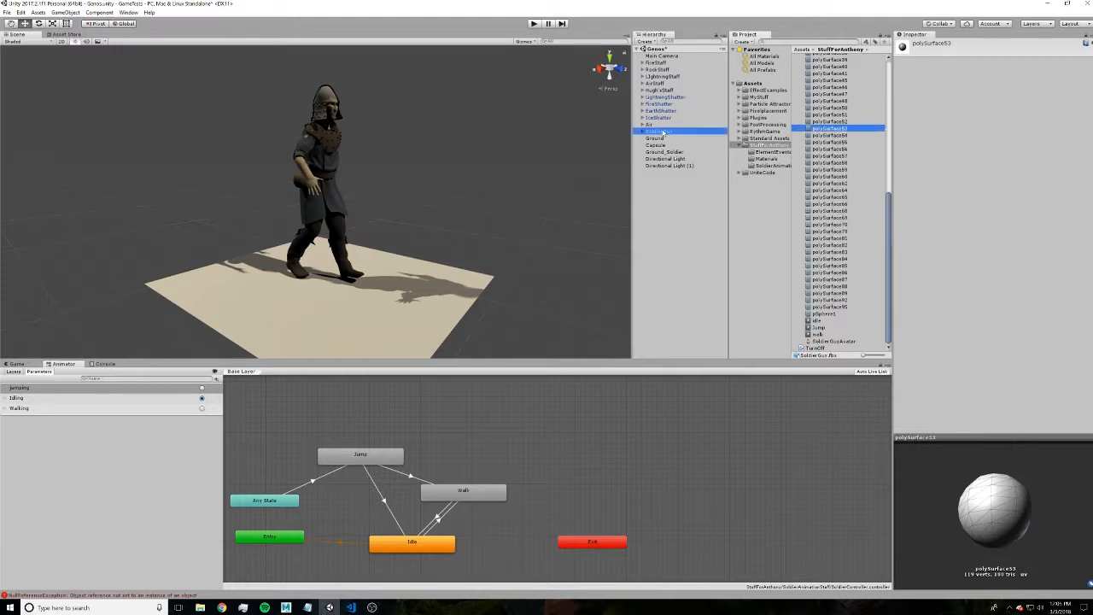
middle_click_drag(410, 494, 487, 458)
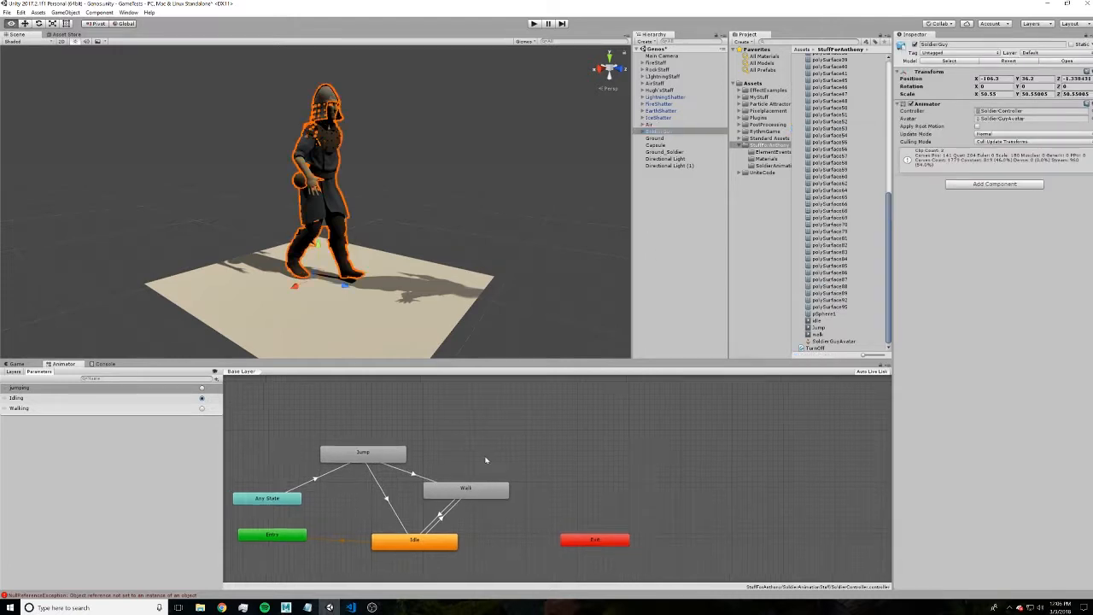
left_click(461, 511)
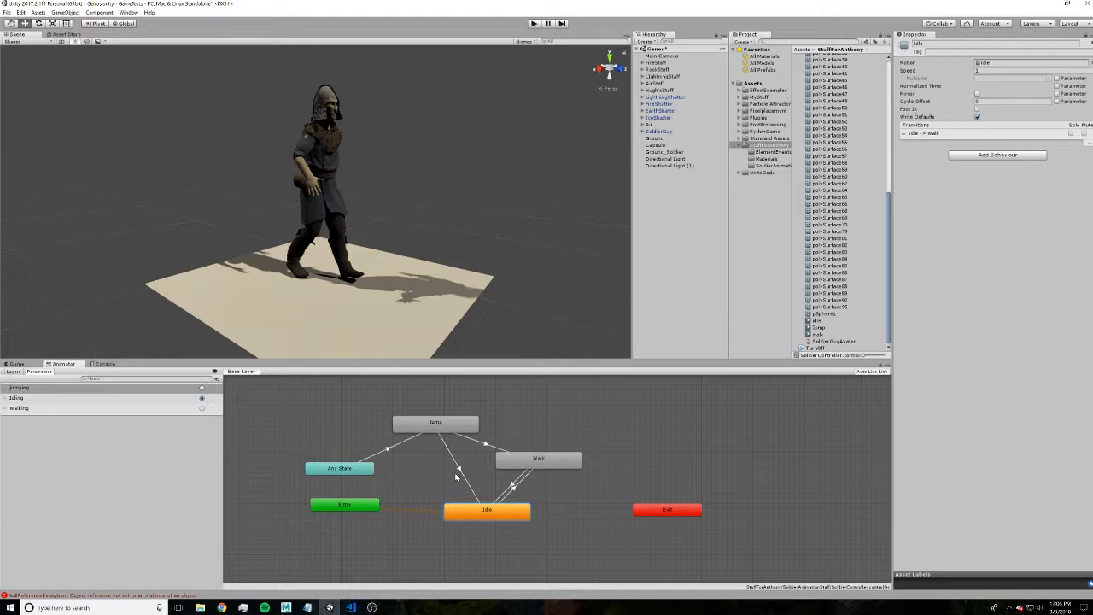
left_click(538, 459)
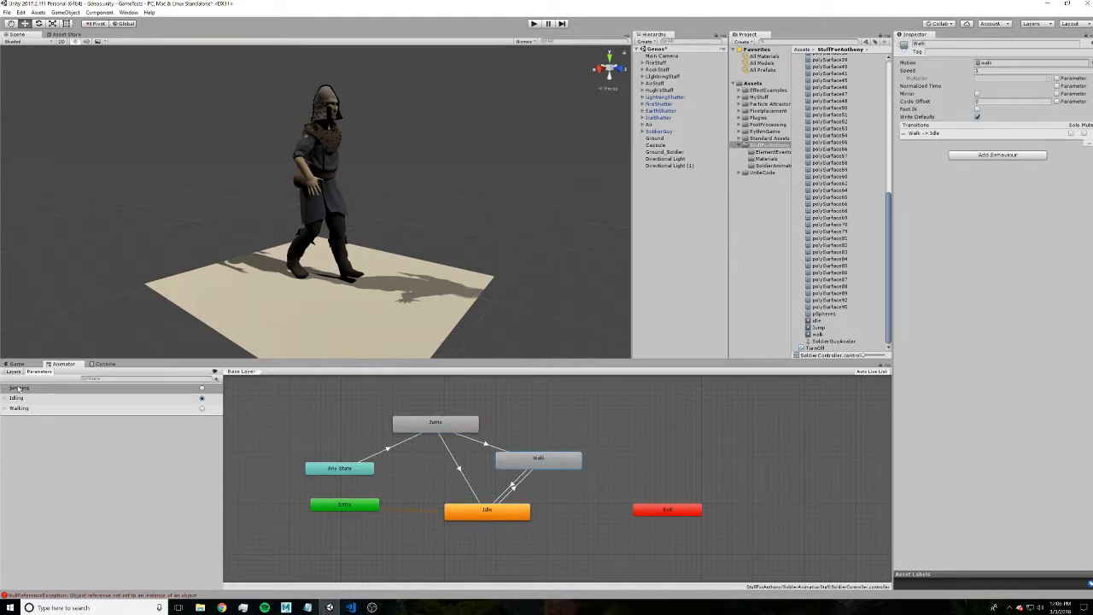
- Run the scene and examine the conditions on the soldier's Idle, Walk, Jump and Any State transitions in the Animator
left_click(533, 24)
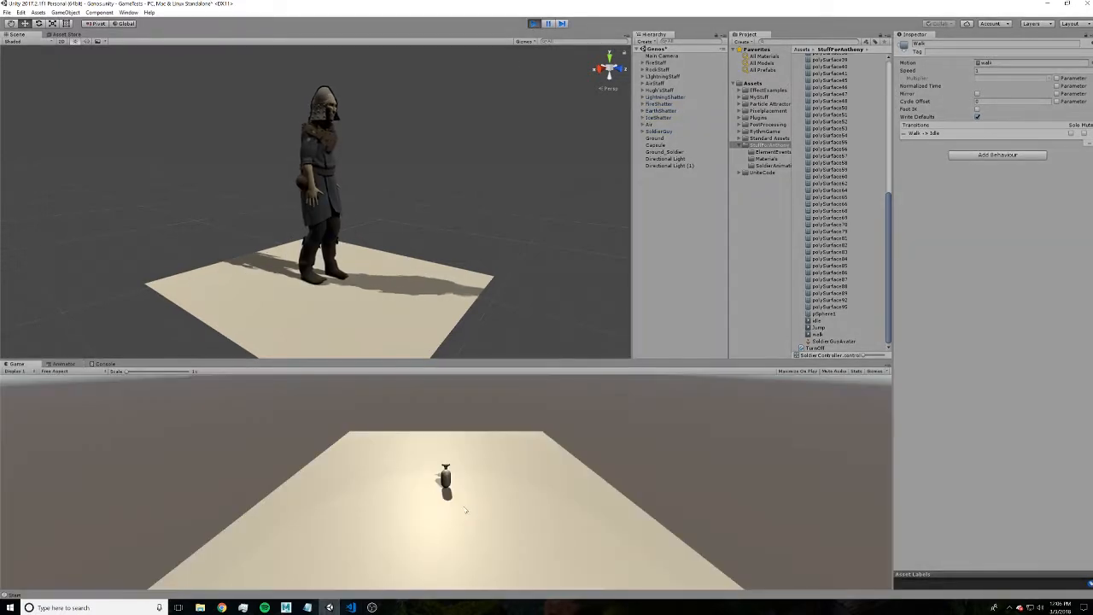
left_click(64, 364)
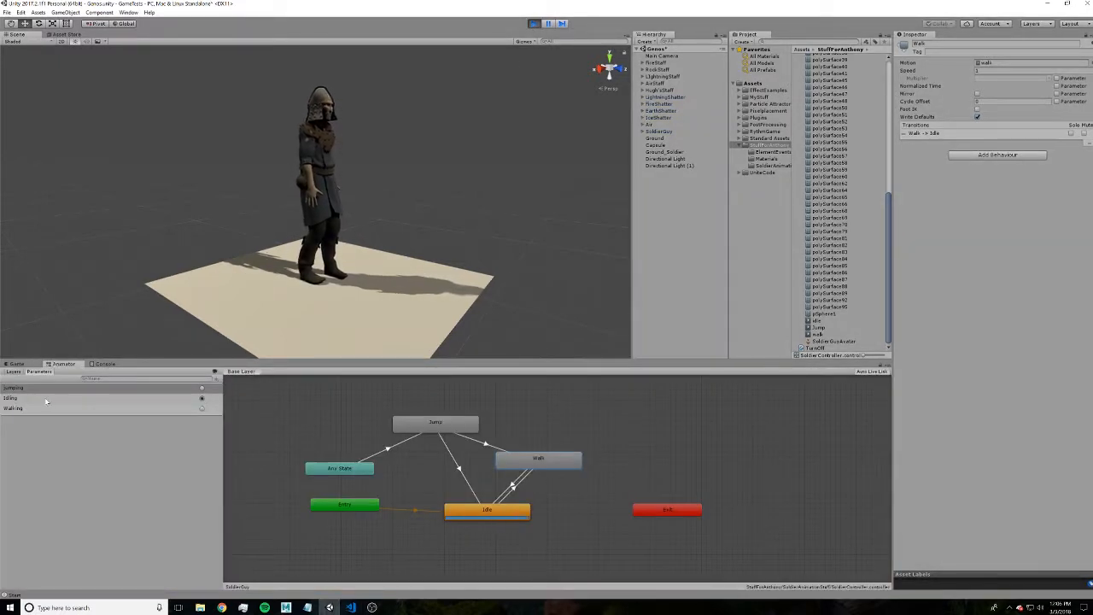
left_click(513, 486)
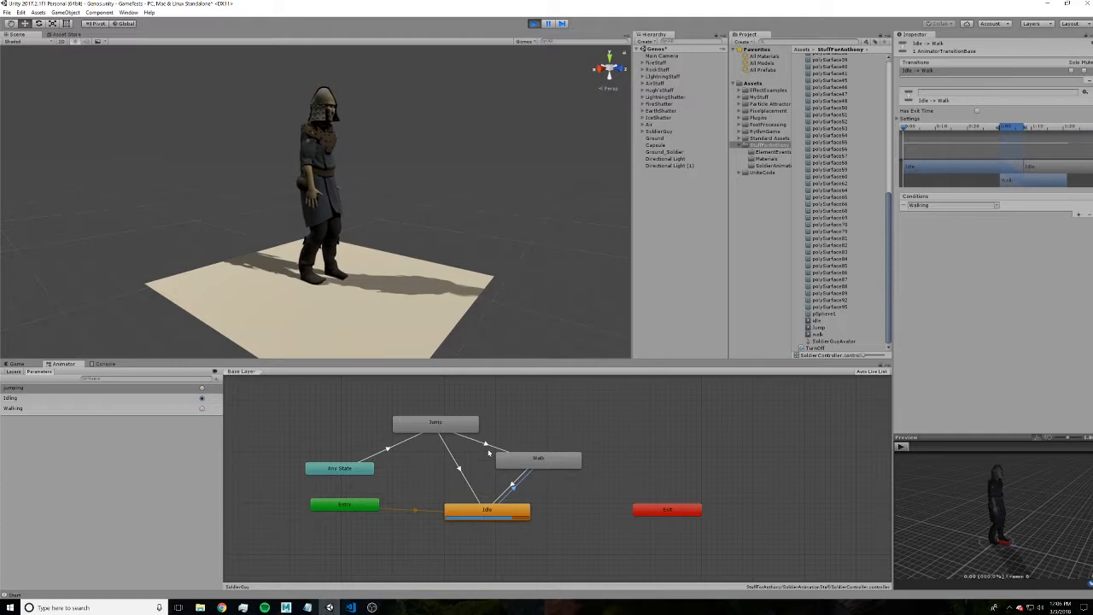
left_click(486, 446)
left_click(459, 468)
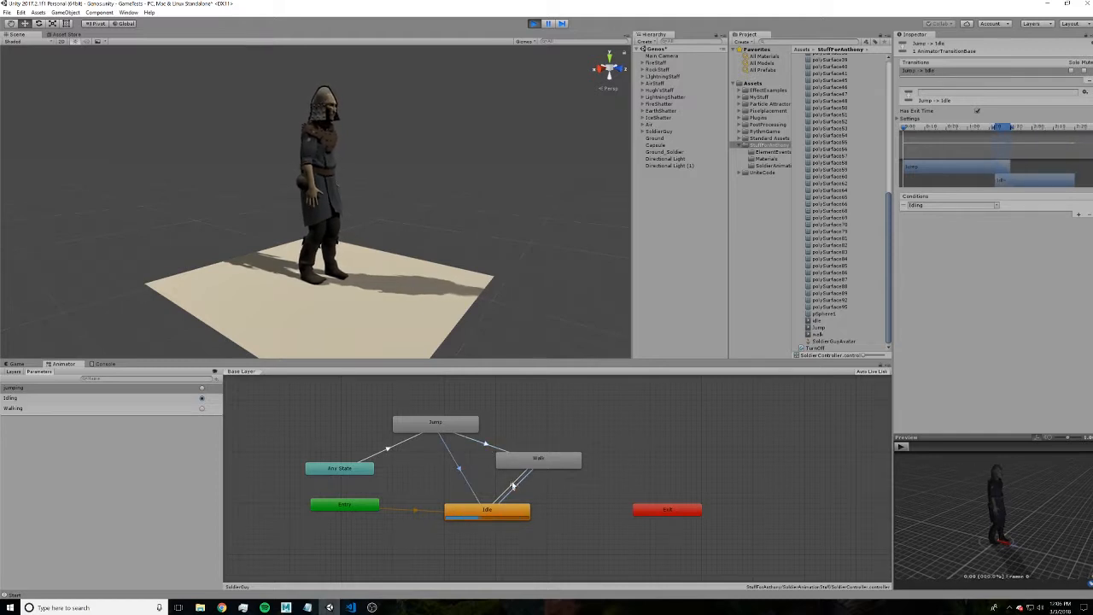
mouse_move(341, 467)
left_mouse_down()
mouse_move(332, 456)
mouse_move(346, 462)
left_mouse_up()
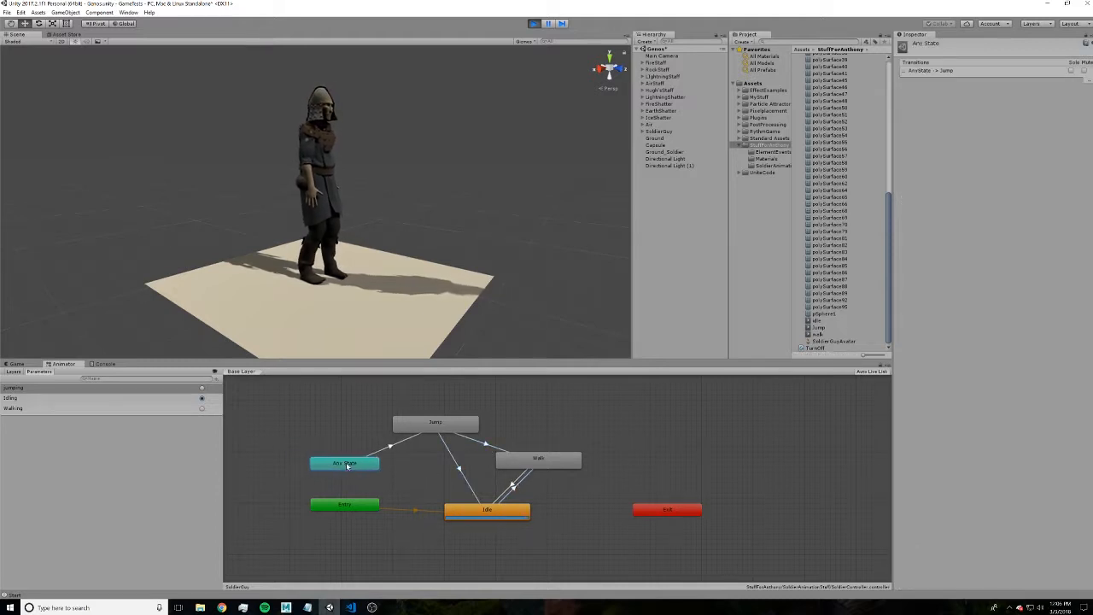
left_click(389, 448)
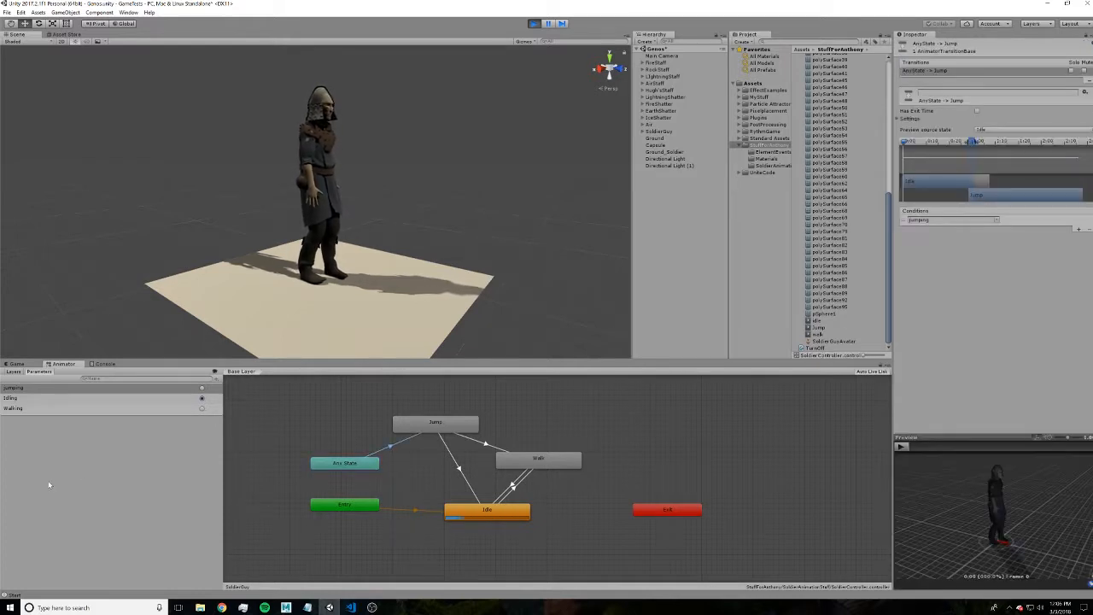
- Fire the Walking and Jumping triggers to test the soldier's animation states in the running scene
left_click(201, 409)
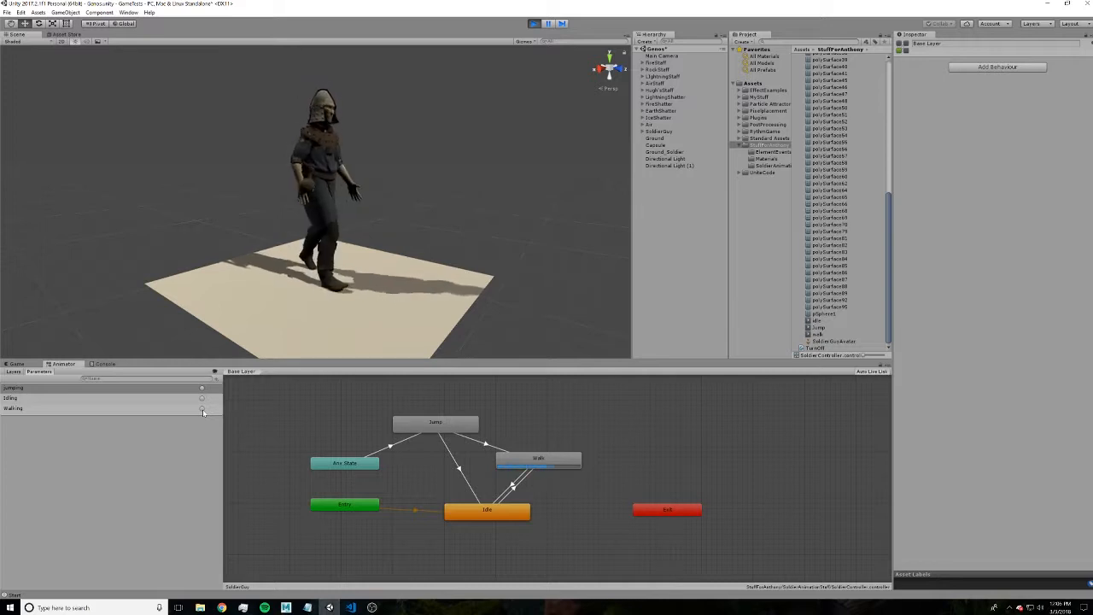
left_click(202, 409)
left_click(202, 388)
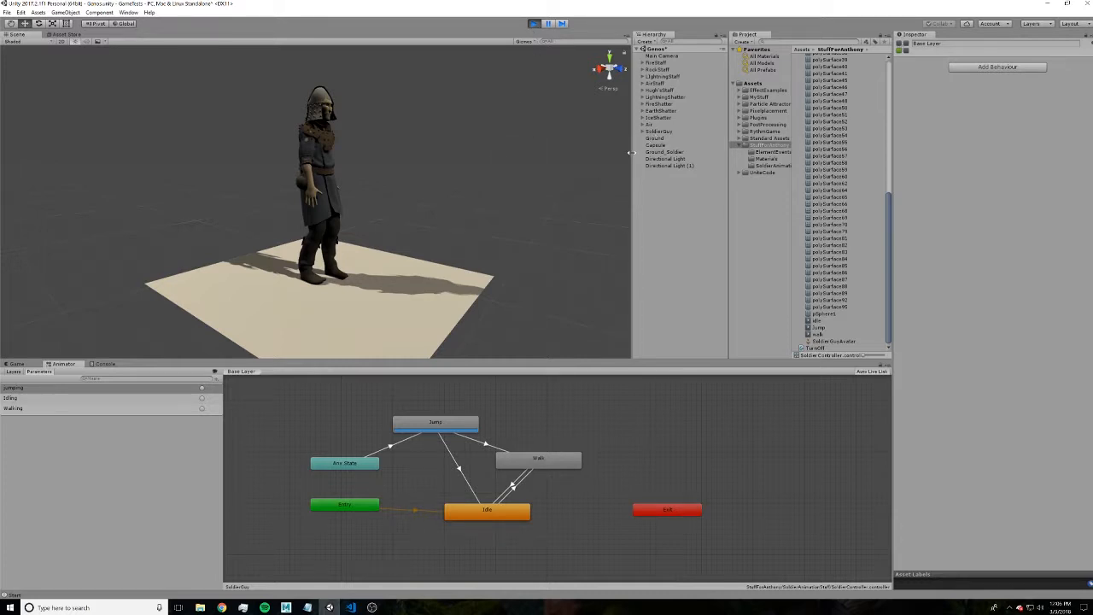
- Show the Capsule object's element state machine and frame the capsule with its staff in the Scene view
left_click(657, 132)
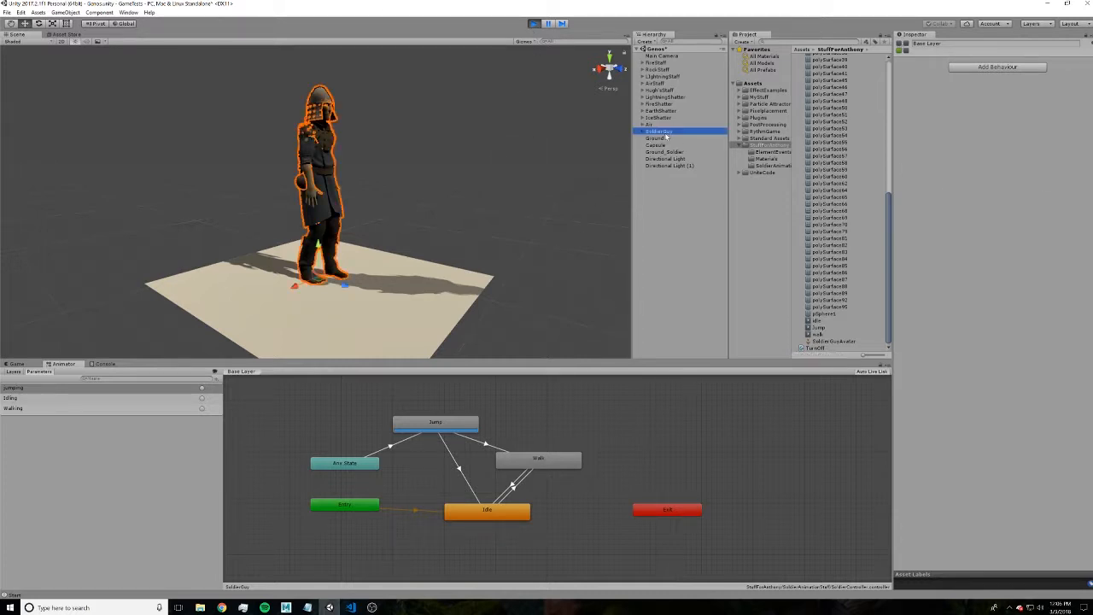
left_click(656, 145)
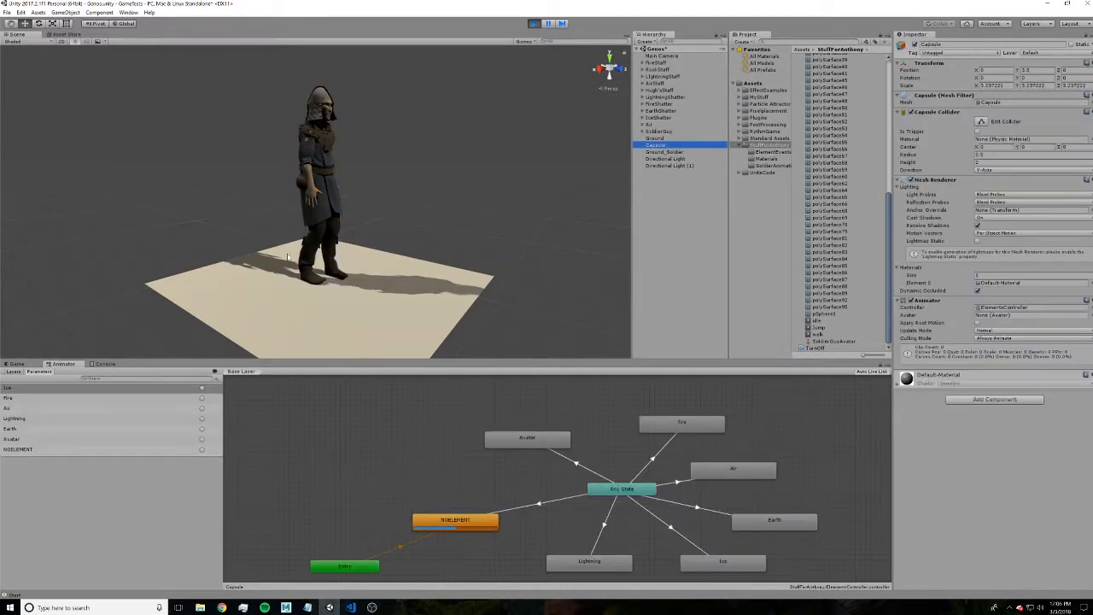
key("f")
scroll(308, 226, "down", 10)
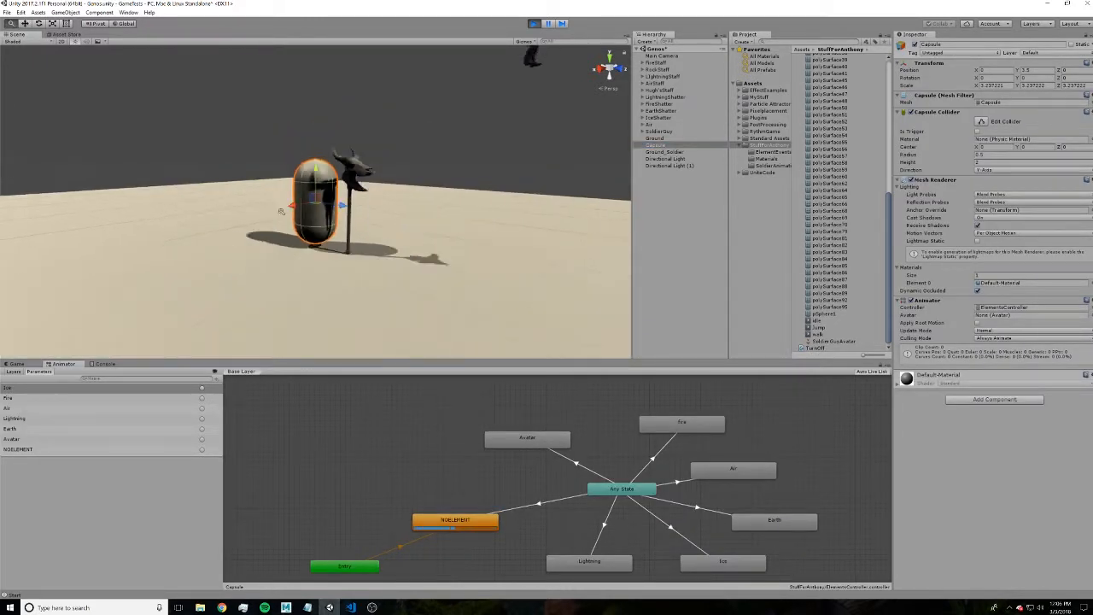
left_click(346, 206)
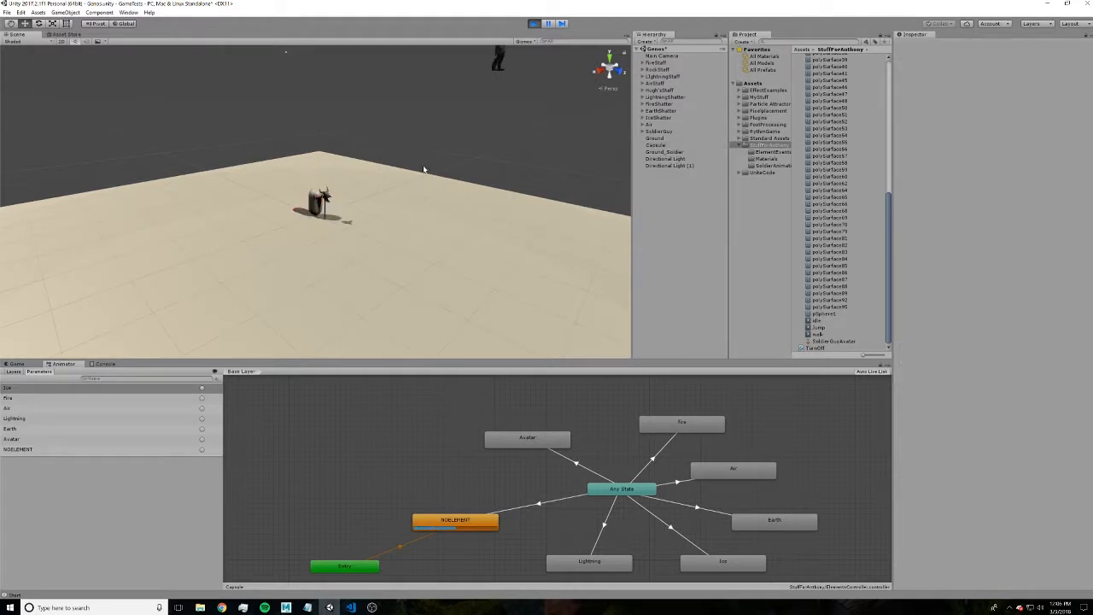
scroll(350, 205, "down", 3)
scroll(350, 205, "up", 10)
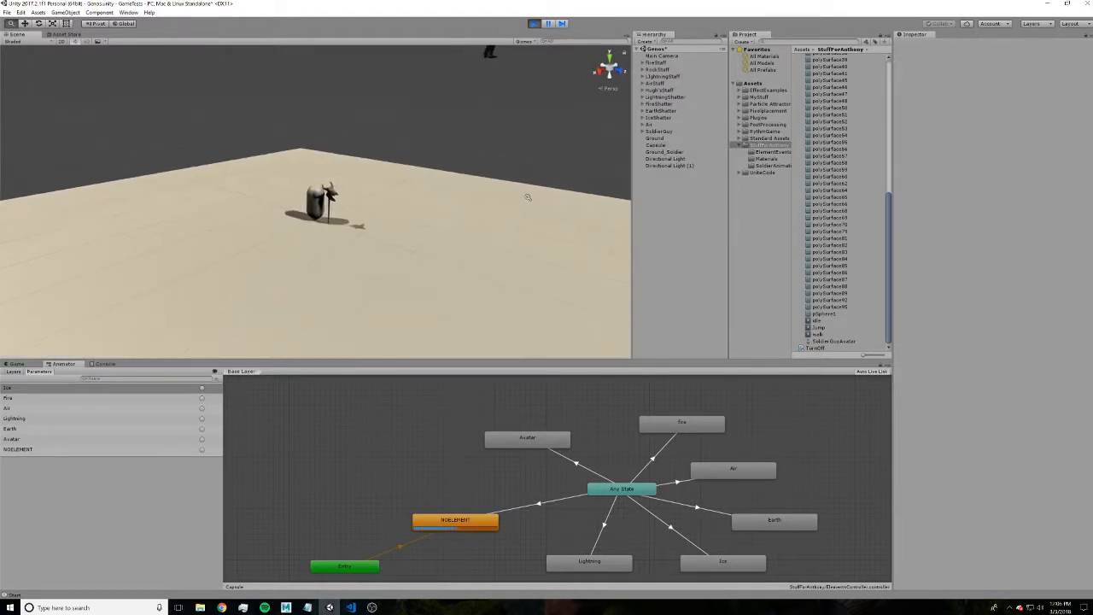
left_click_drag(478, 221, 410, 207, "alt")
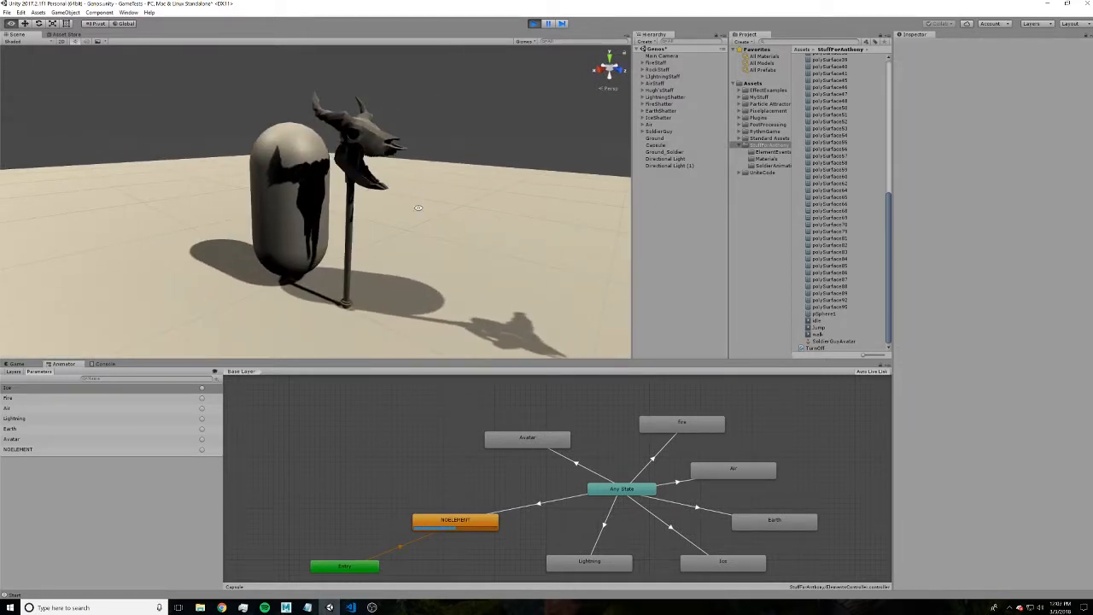
- Examine the transitions from Any State to the element states, including Fire and Lightning
left_click(578, 464)
left_click(640, 457)
left_click(675, 483)
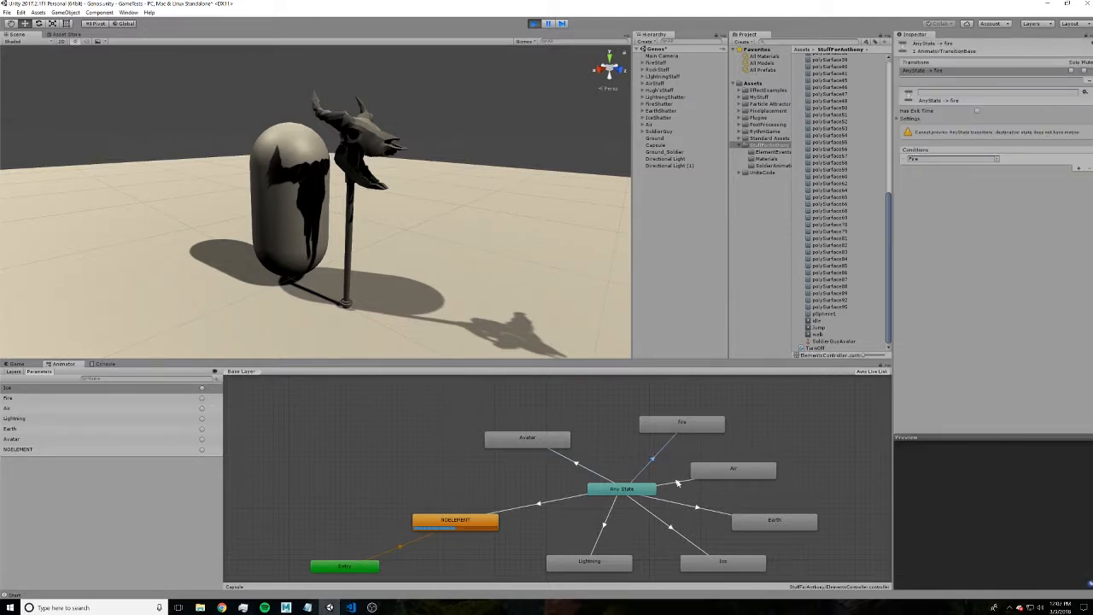
left_click(695, 506)
left_click(673, 523)
left_click(671, 527)
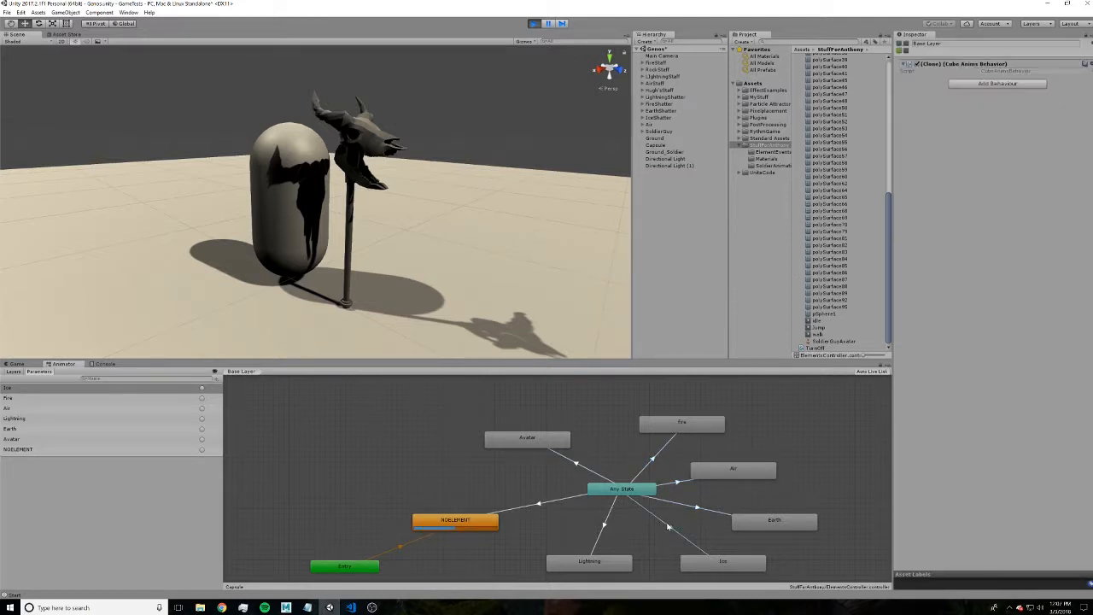
left_click(607, 527)
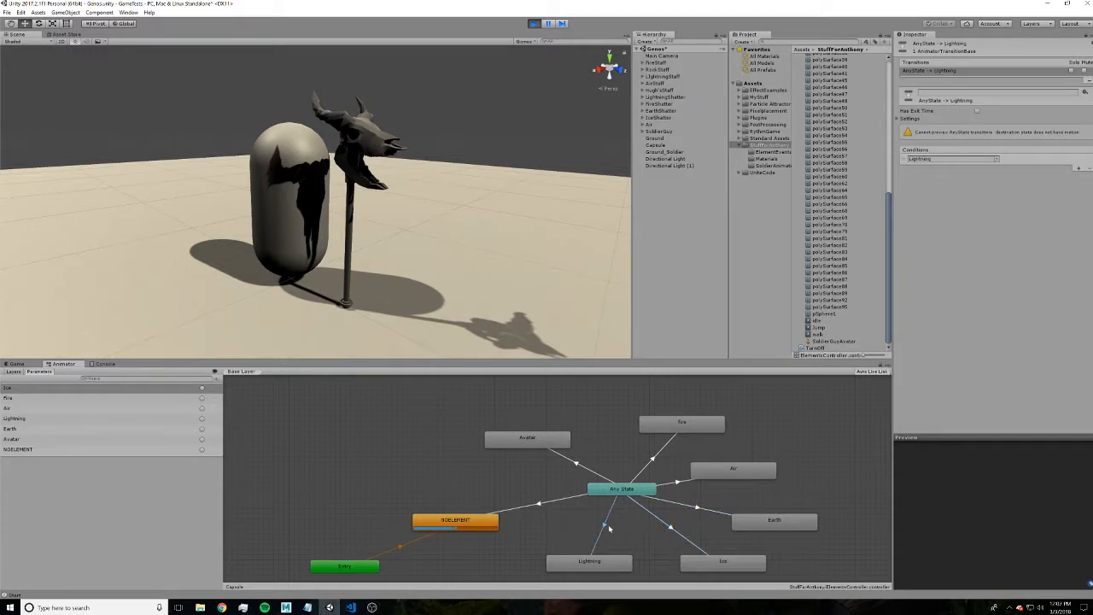
- Switch to the GitHub page in Chrome and open the Assets folder of the Unite2017 repository
mouse_move(221, 607)
left_click(267, 568)
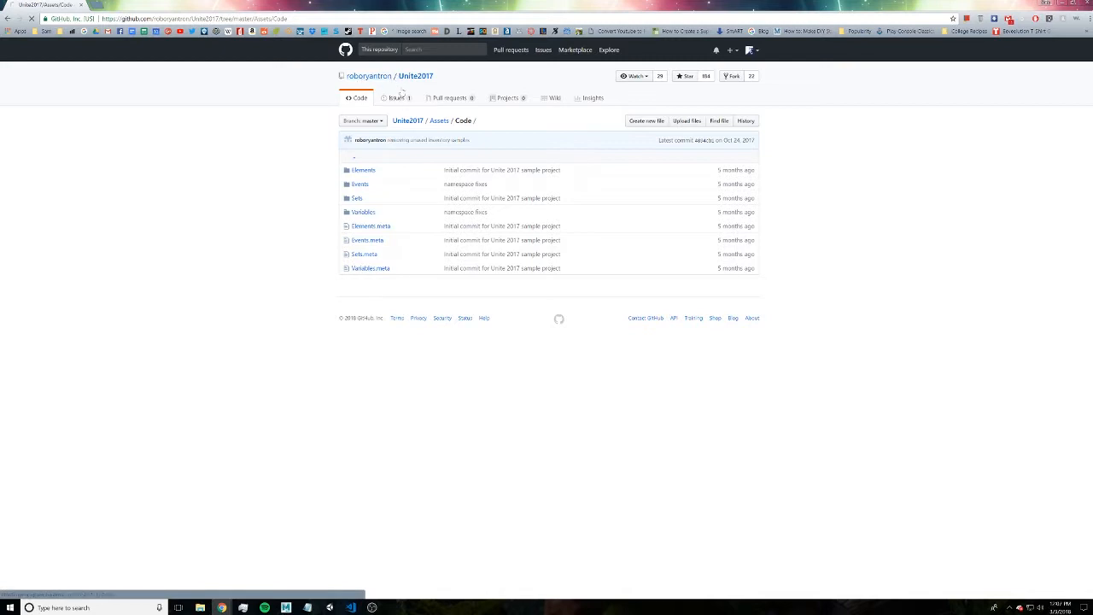
left_click(369, 77)
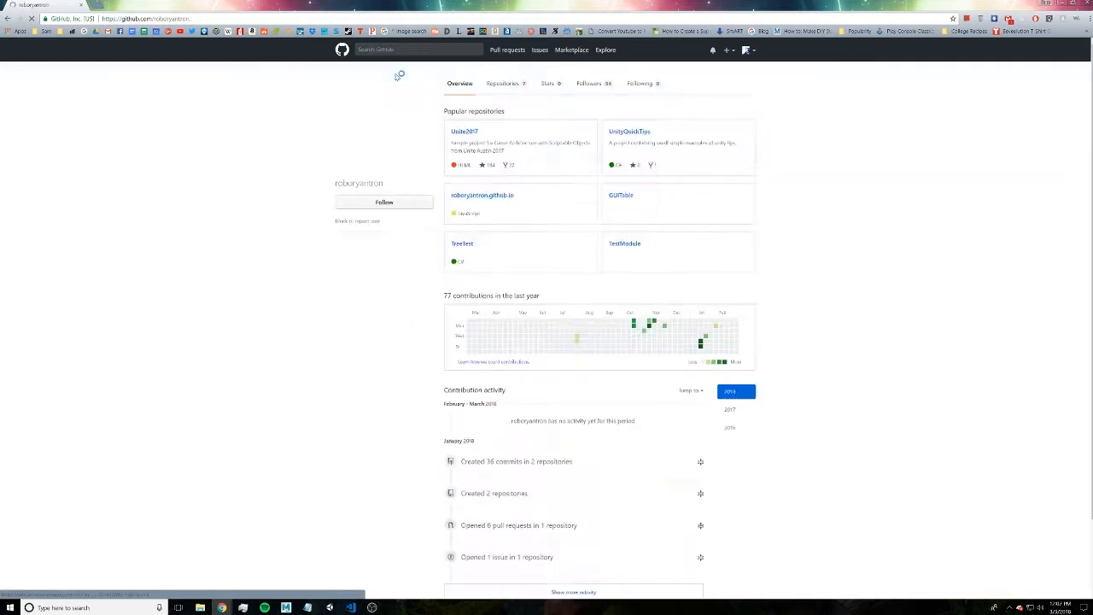
left_click(464, 132)
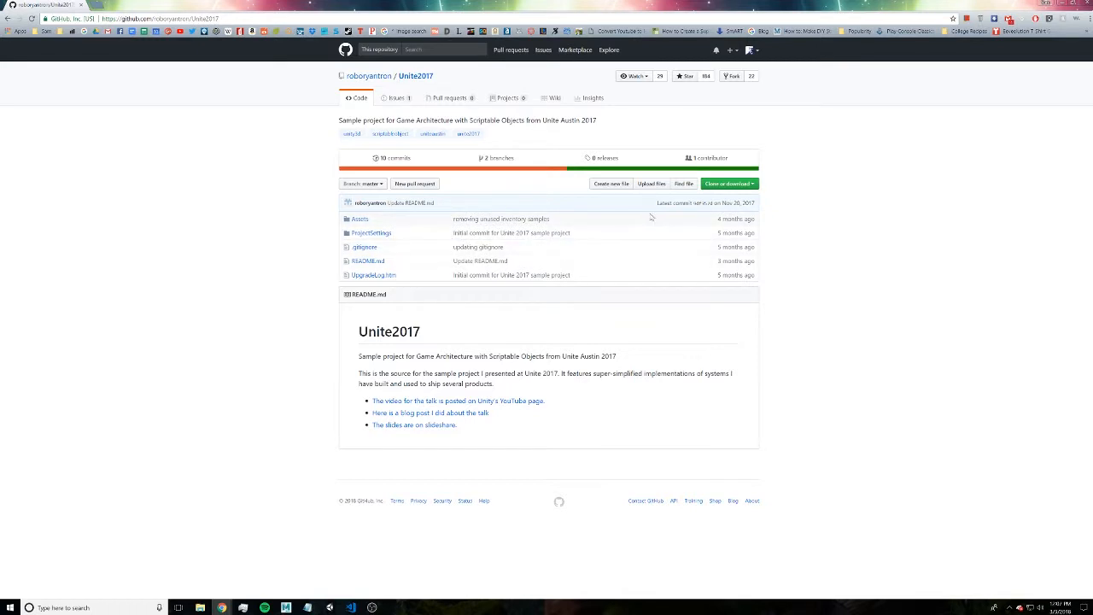
left_click(359, 219)
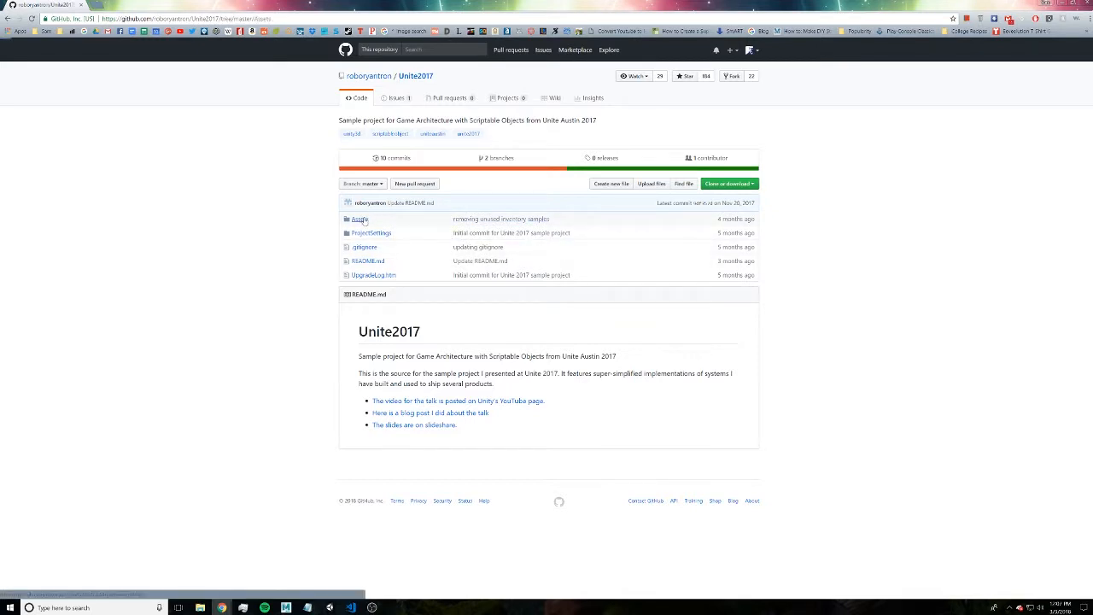
- Switch back to Unity and inspect the behaviours attached to the Ice state
left_click(328, 607)
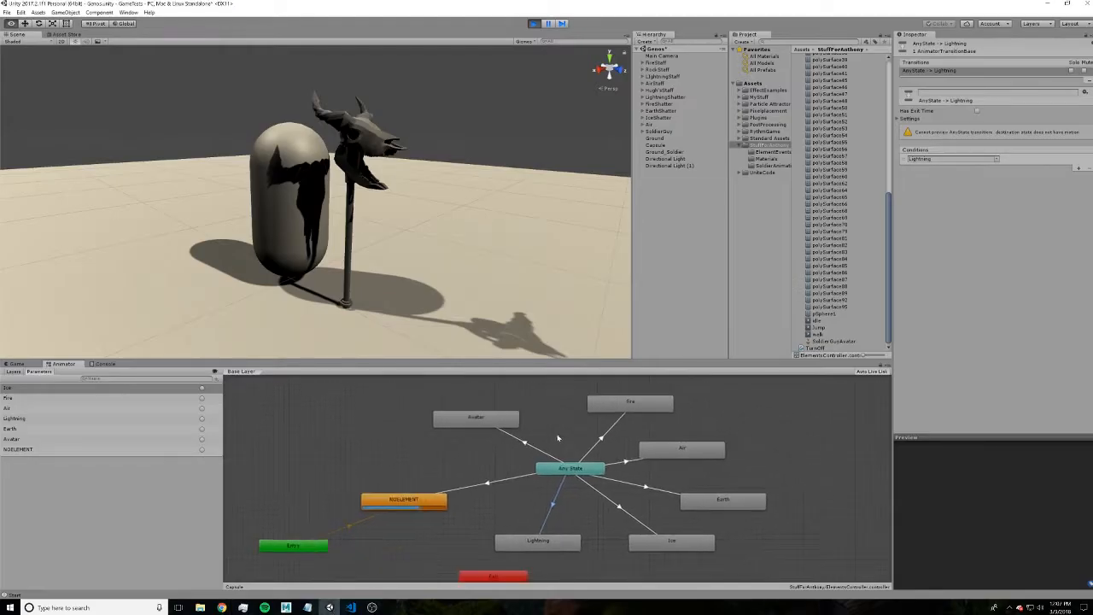
left_click(591, 529)
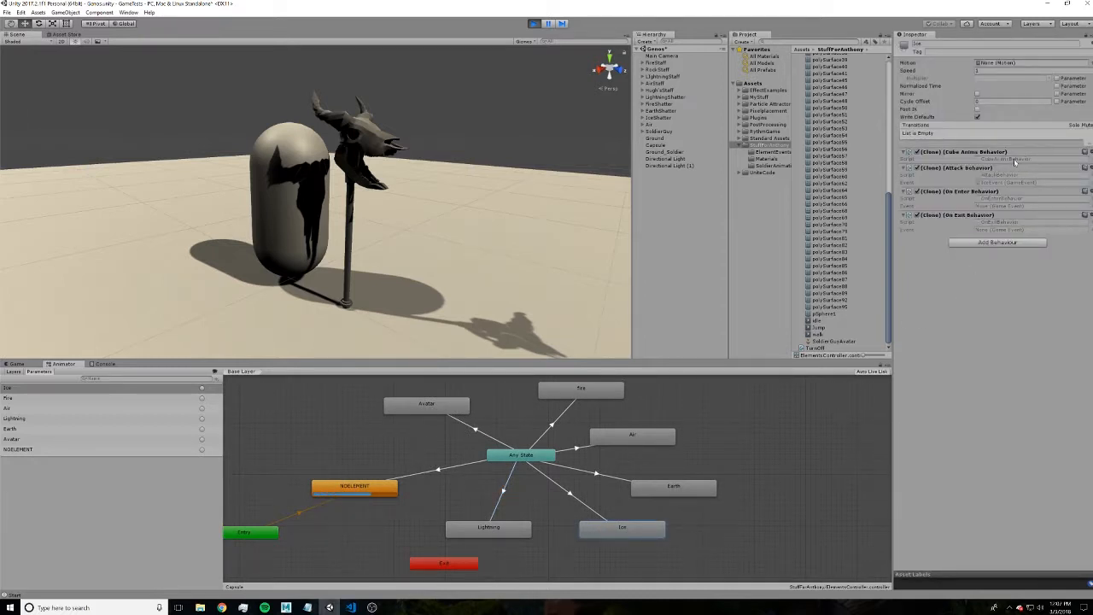
- Search the behaviours that can be added to the Ice state for "on" and dismiss the list without adding one
left_click(996, 242)
type("on")
key("Down")
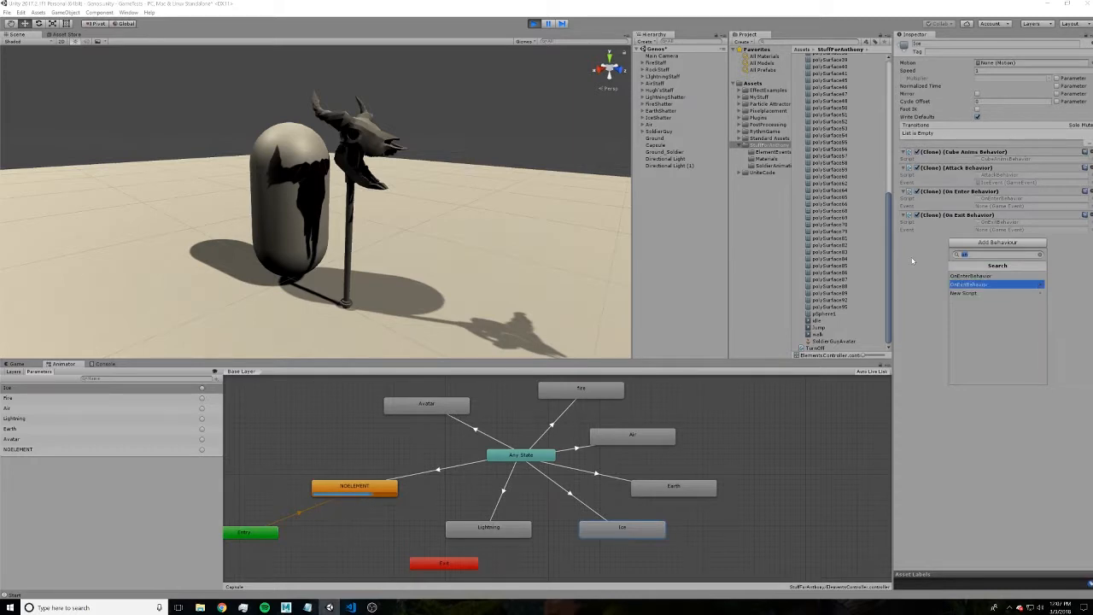
left_click(912, 261)
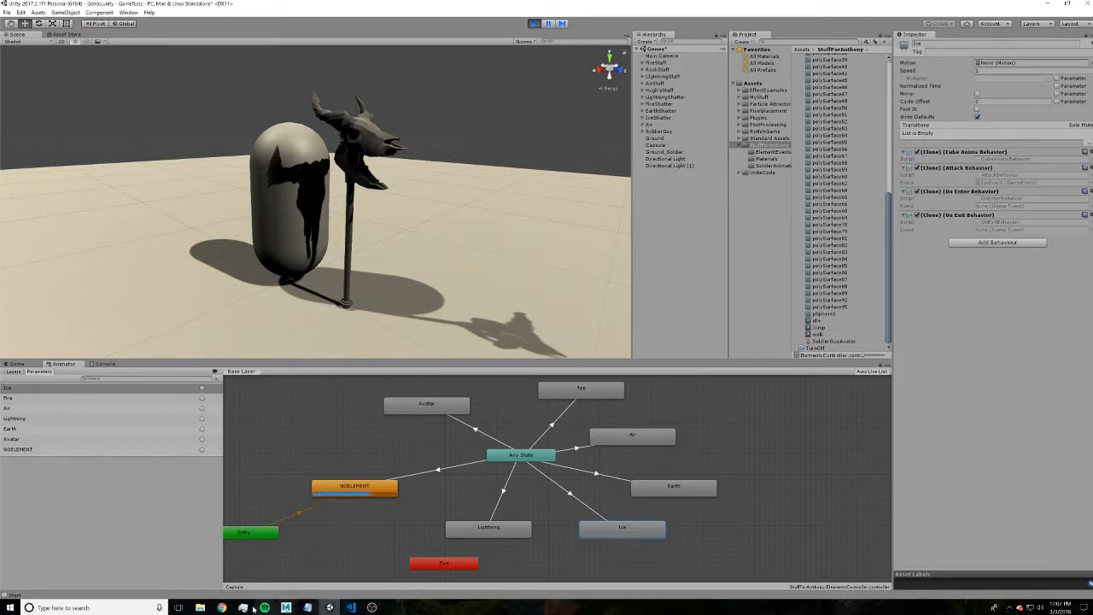
- Switch to Visual Studio Code and examine the OnStateExit override in OnExitBehavior.cs
left_click(350, 607)
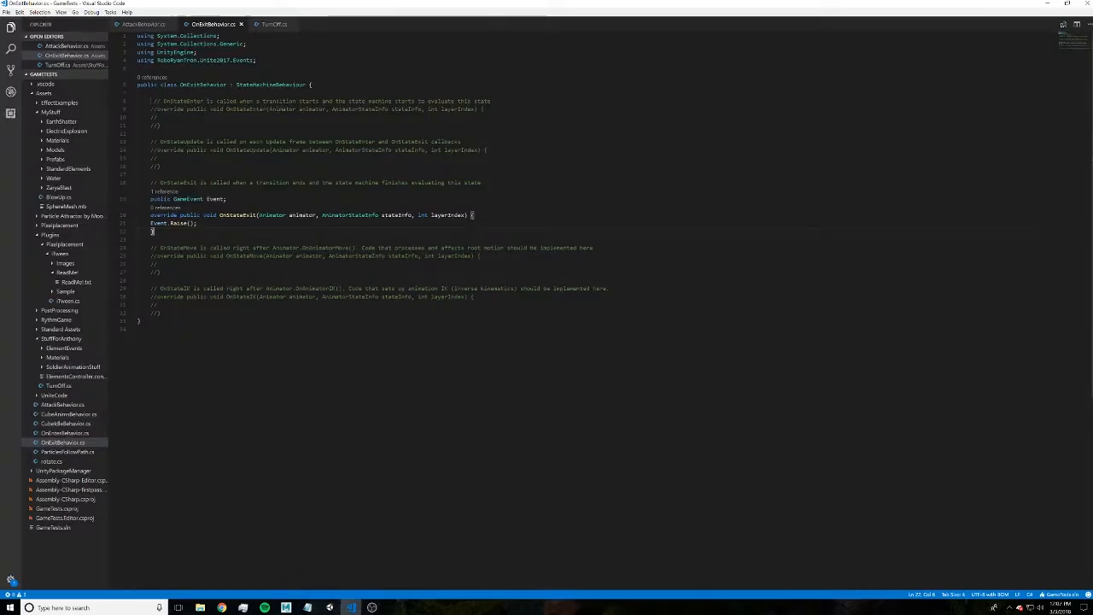
mouse_move(162, 313)
left_mouse_down()
mouse_move(122, 91)
mouse_move(190, 296)
mouse_move(162, 313)
left_mouse_up()
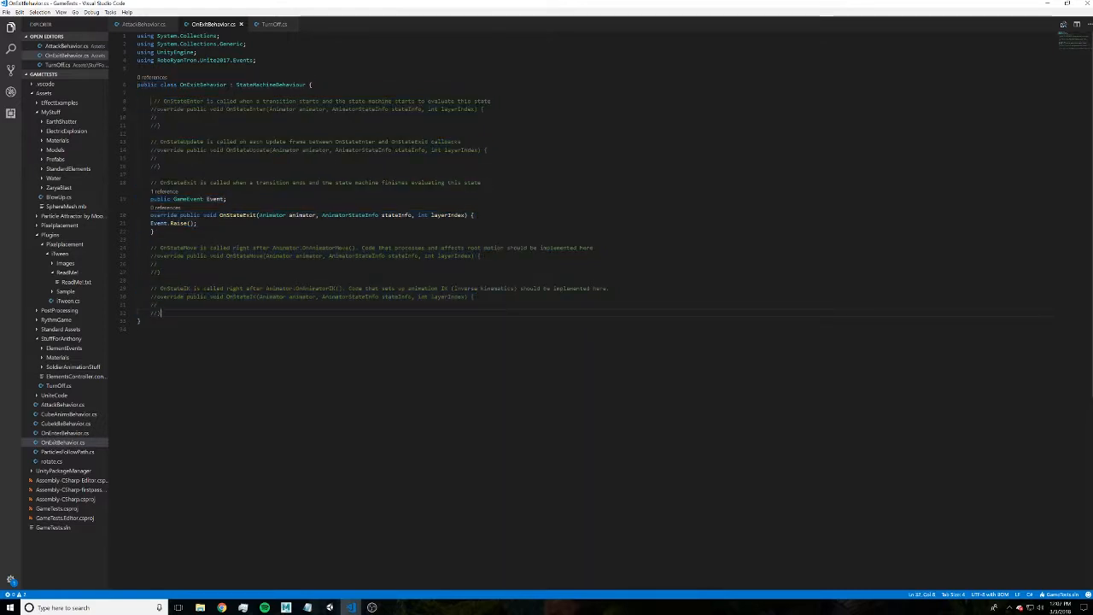
left_click_drag(151, 216, 198, 224)
left_click(220, 215)
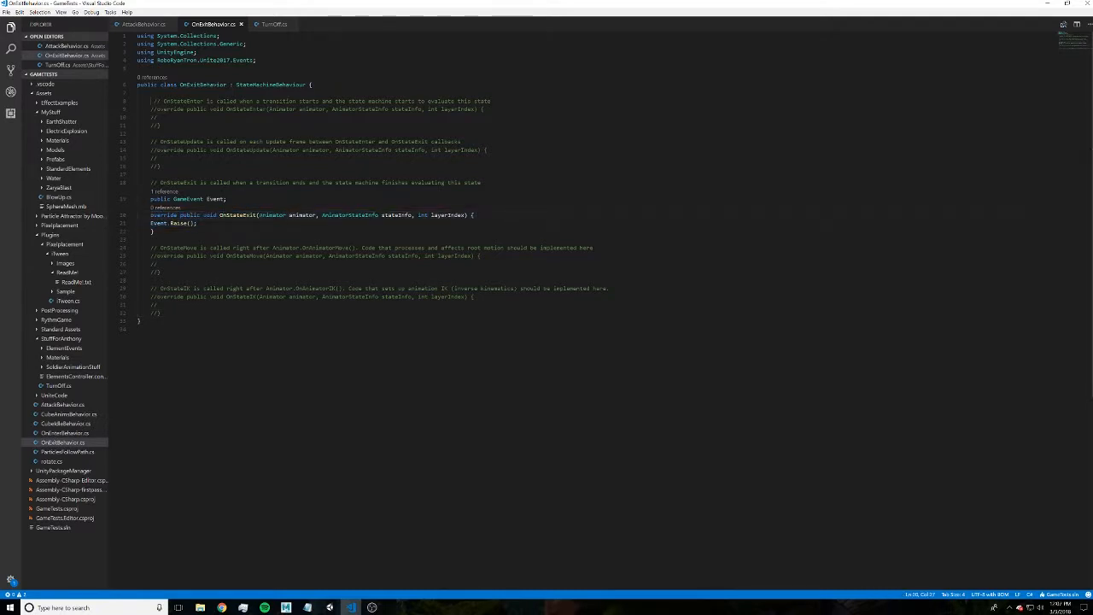
double_click(220, 215)
left_click(155, 231)
- Examine the RoboRyanTron.Unite2017.Events import, the public GameEvent field and the Event.Raise() call in OnExitBehavior.cs
left_click_drag(253, 60, 136, 60)
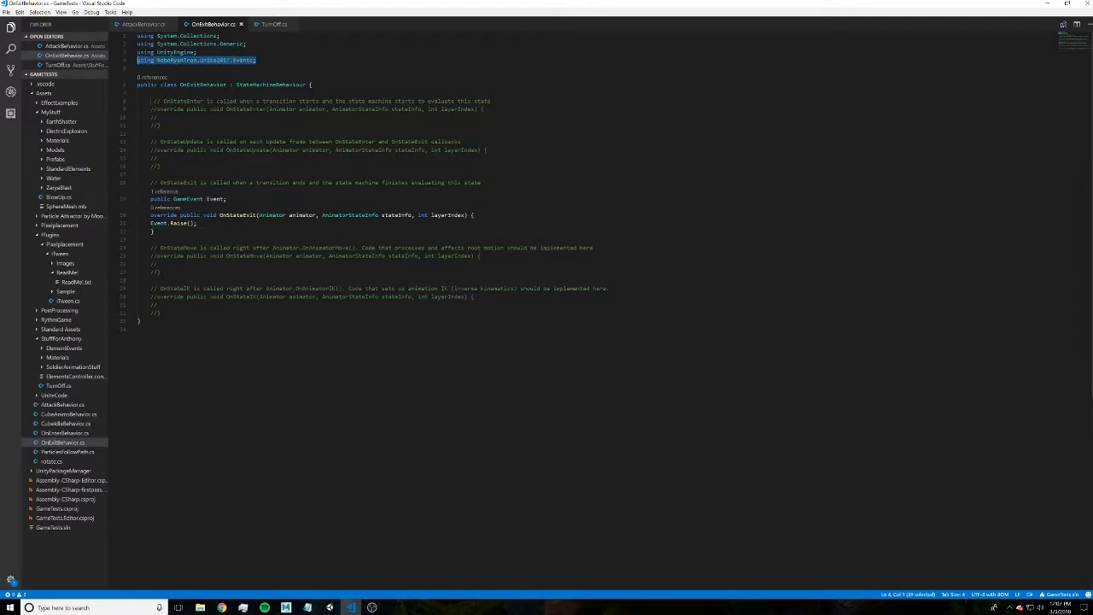
left_click_drag(227, 199, 135, 199)
left_click(214, 232)
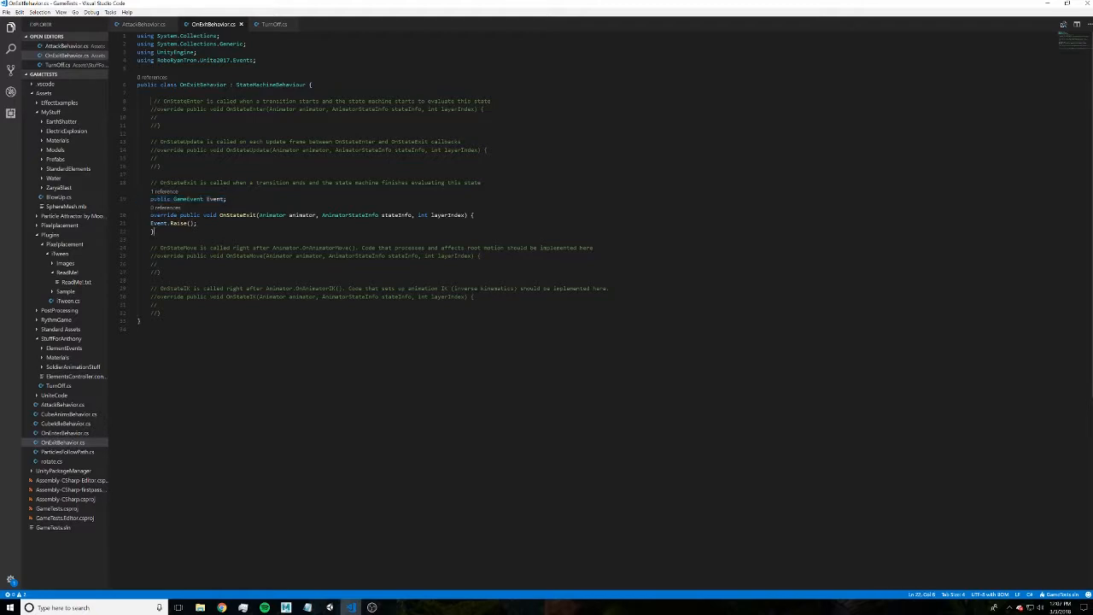
left_click_drag(199, 223, 119, 227)
left_click(156, 232)
- Switch back to Unity, inspect FireStaff's Game Event Listener components and bring back the element state machine
mouse_move(330, 608)
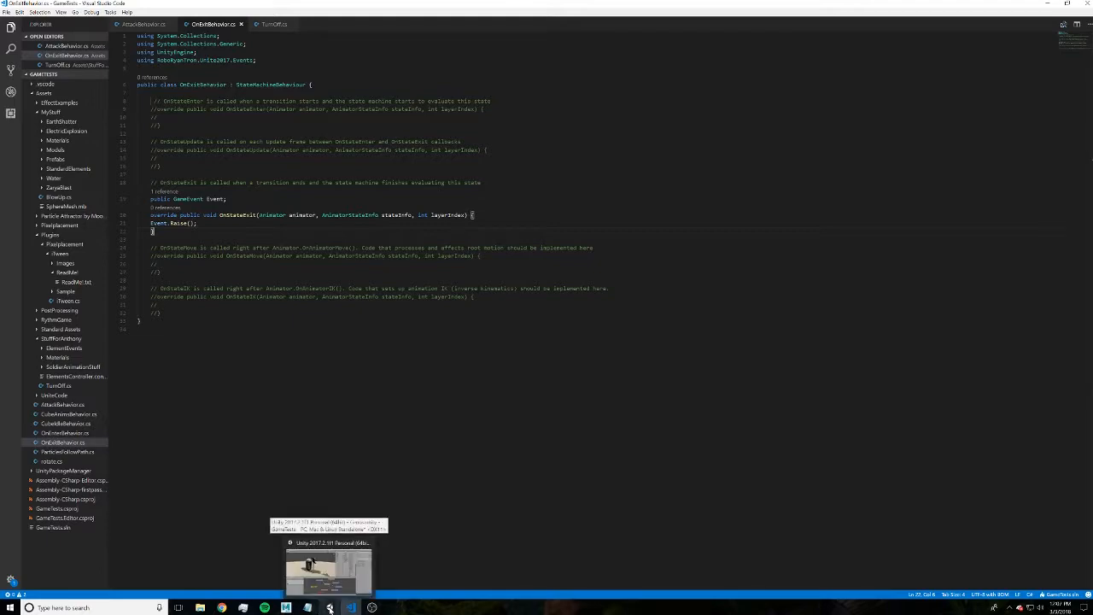
left_click(325, 565)
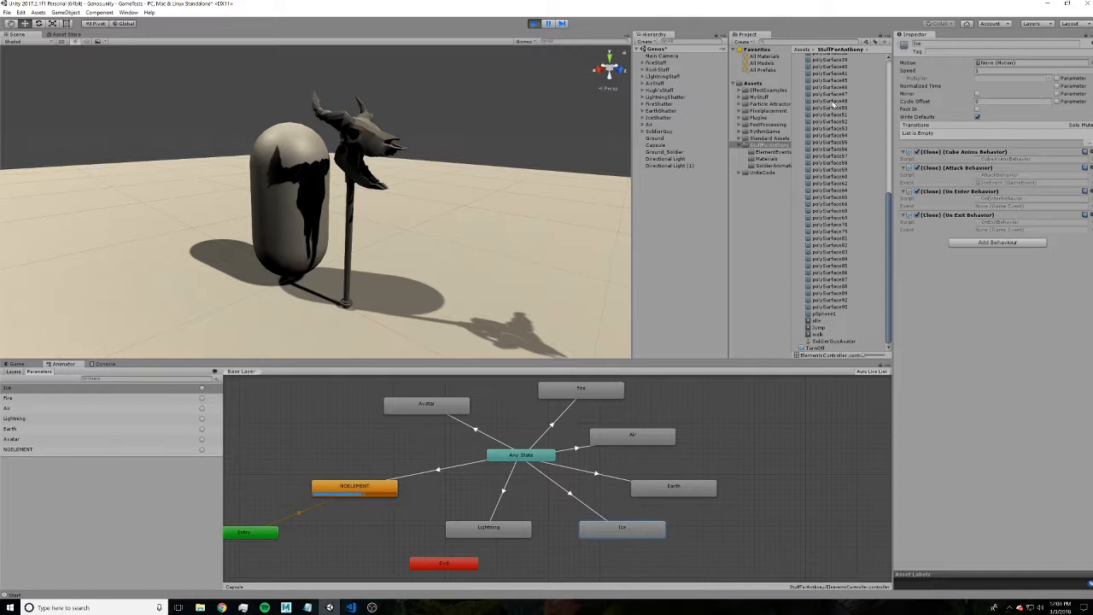
scroll(832, 106, "up", 10)
left_click(796, 119)
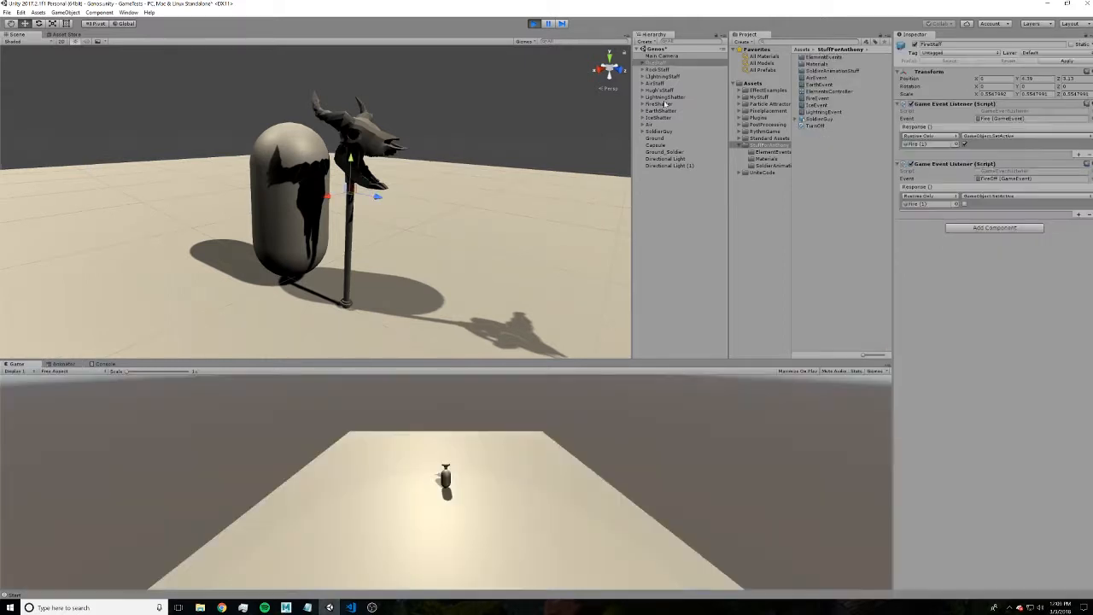
left_click(61, 363)
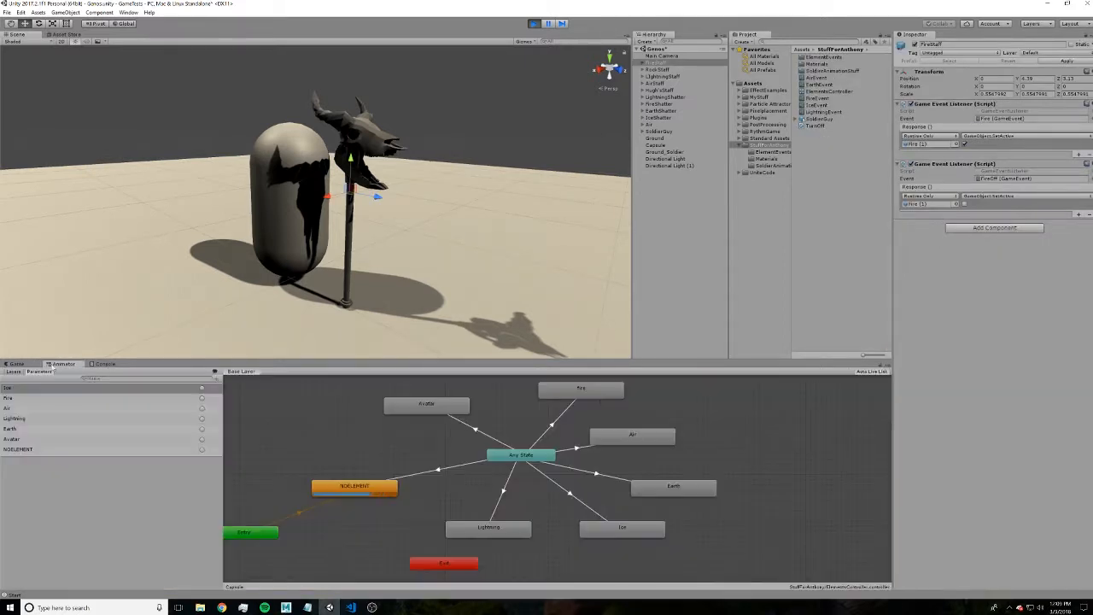
- Inspect the Earth state's behaviours outside play mode and locate the Earth event assigned to its On Enter Behavior
left_click(668, 488)
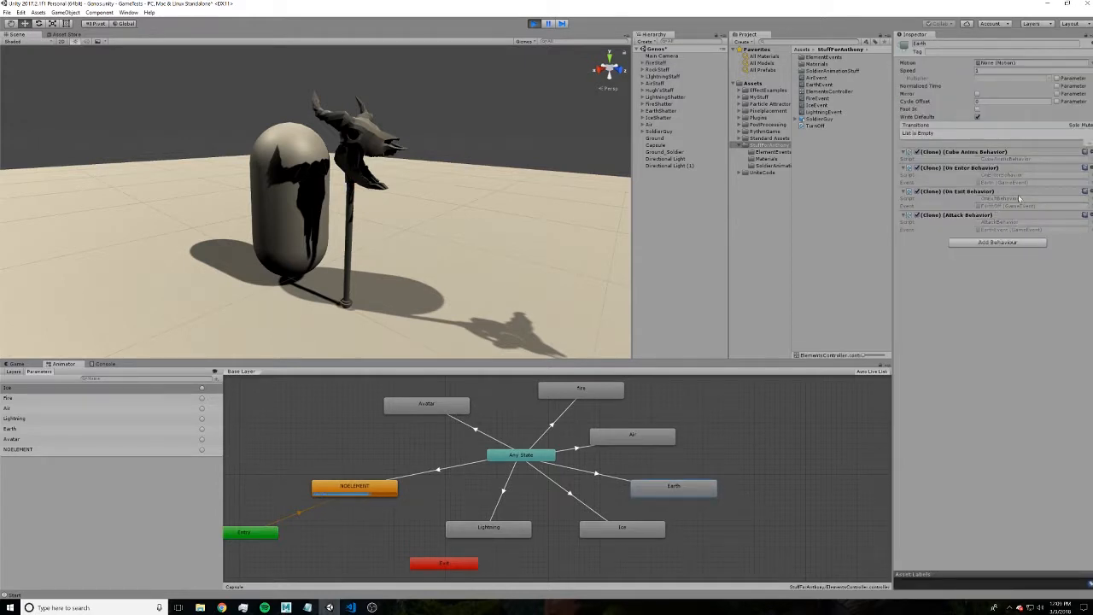
left_click(534, 23)
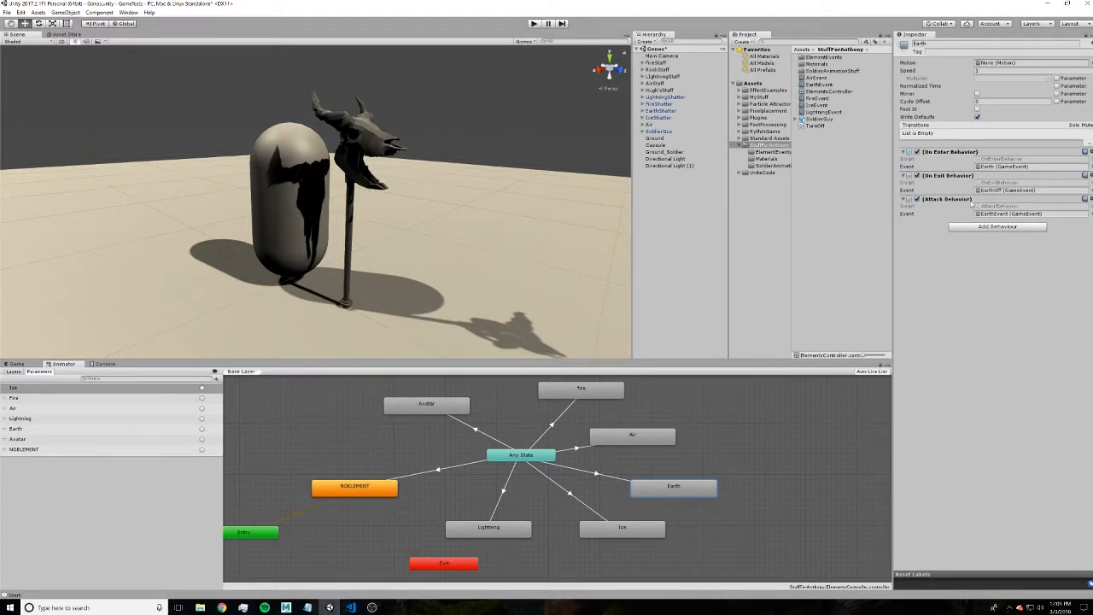
left_click(1006, 167)
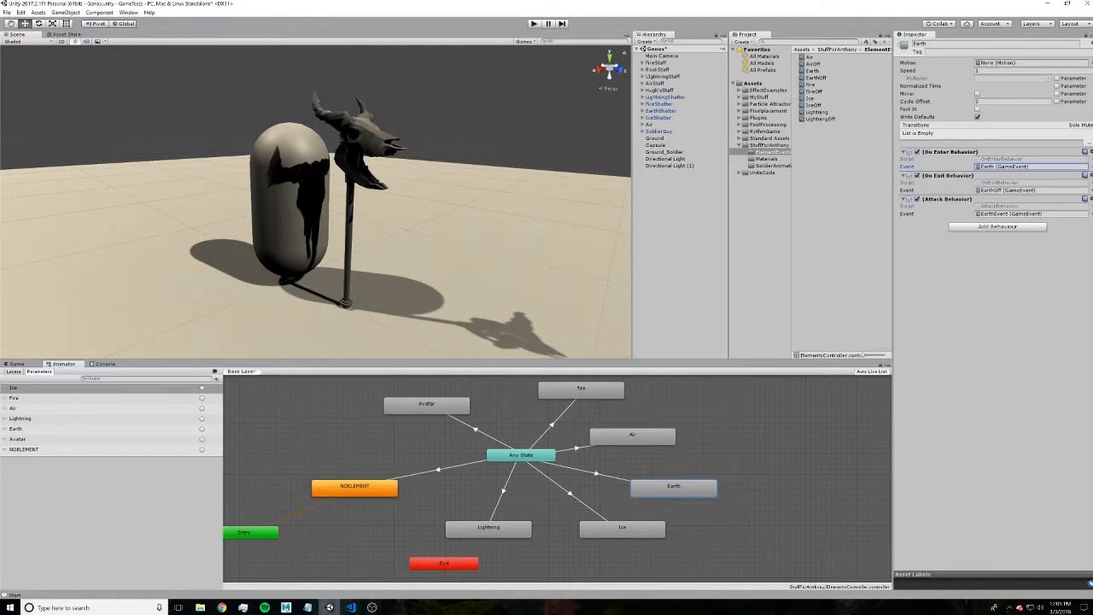
- Switch to Visual Studio Code and examine the Input.GetKeyDown(KeyCode.Space) condition that raises the event in AttackBehavior.cs
left_click(351, 607)
left_click(139, 24)
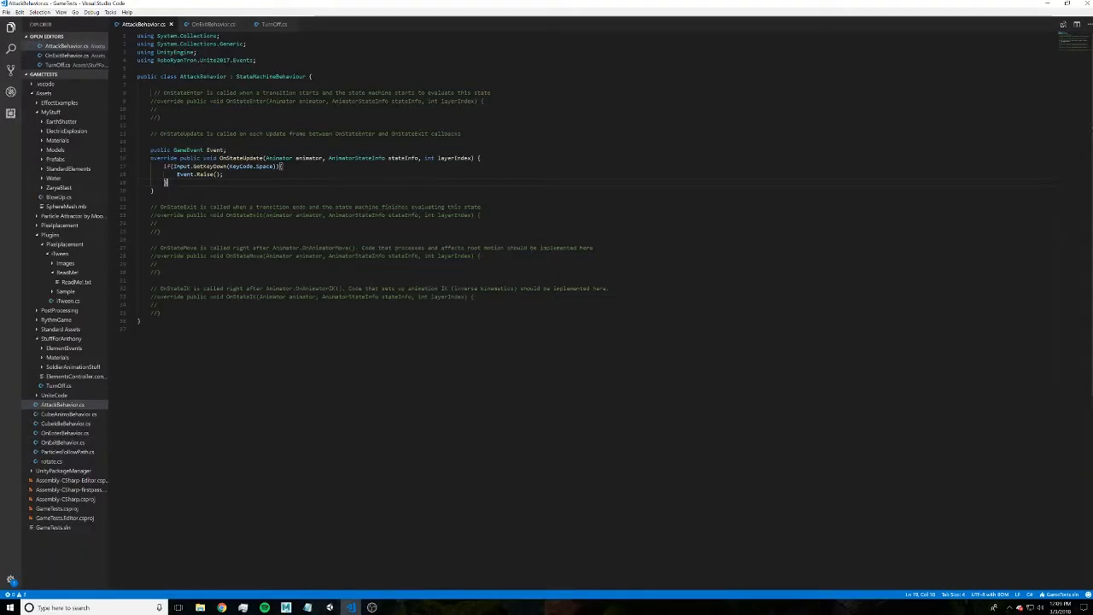
left_click_drag(220, 183, 265, 182)
left_click(168, 207)
left_click(224, 199)
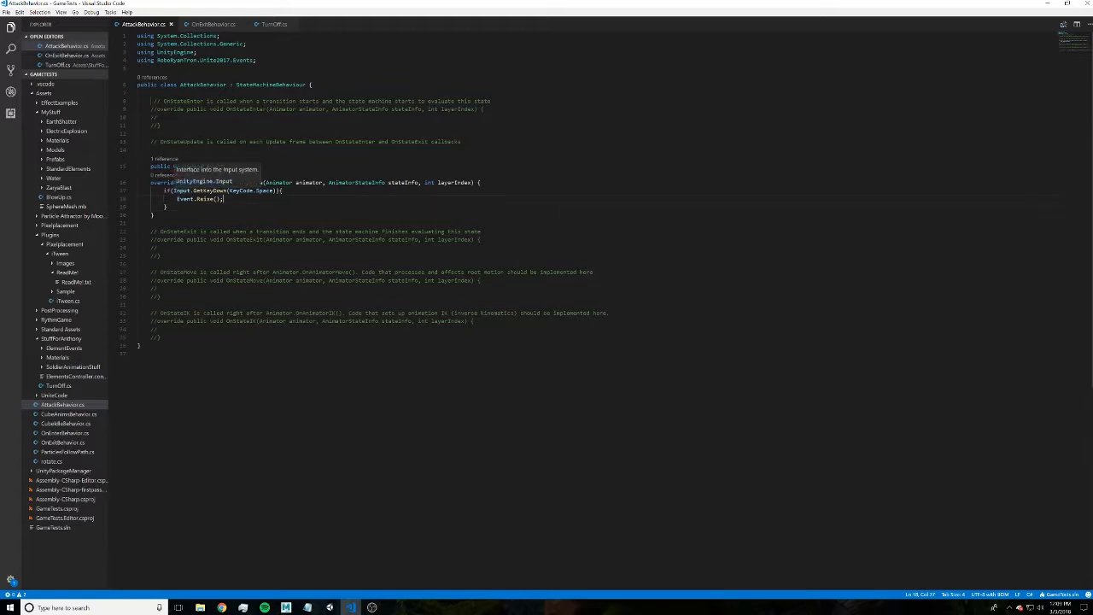
left_click_drag(173, 191, 274, 190)
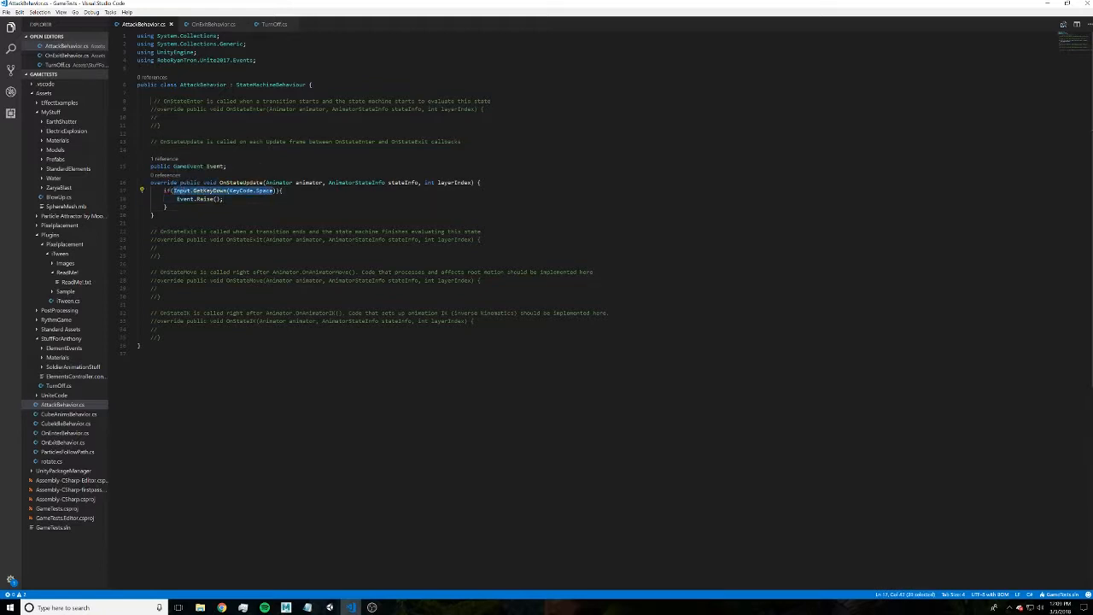
left_click(224, 199)
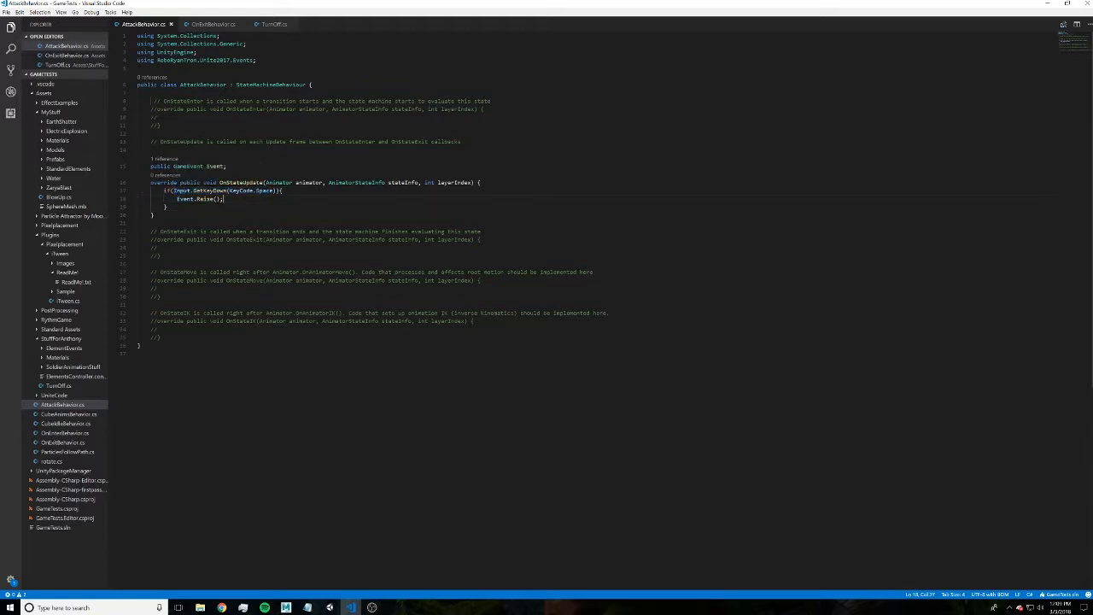
- Switch back to Unity and inspect RockStaff's Game Event Listener components and its Rocks child object
left_click(329, 606)
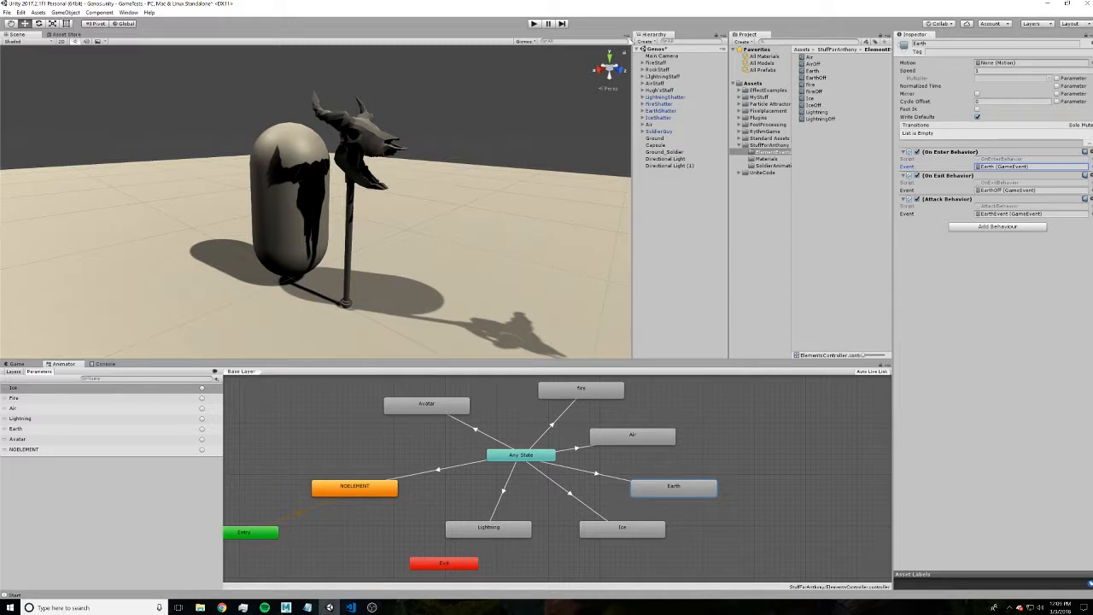
left_click(657, 69)
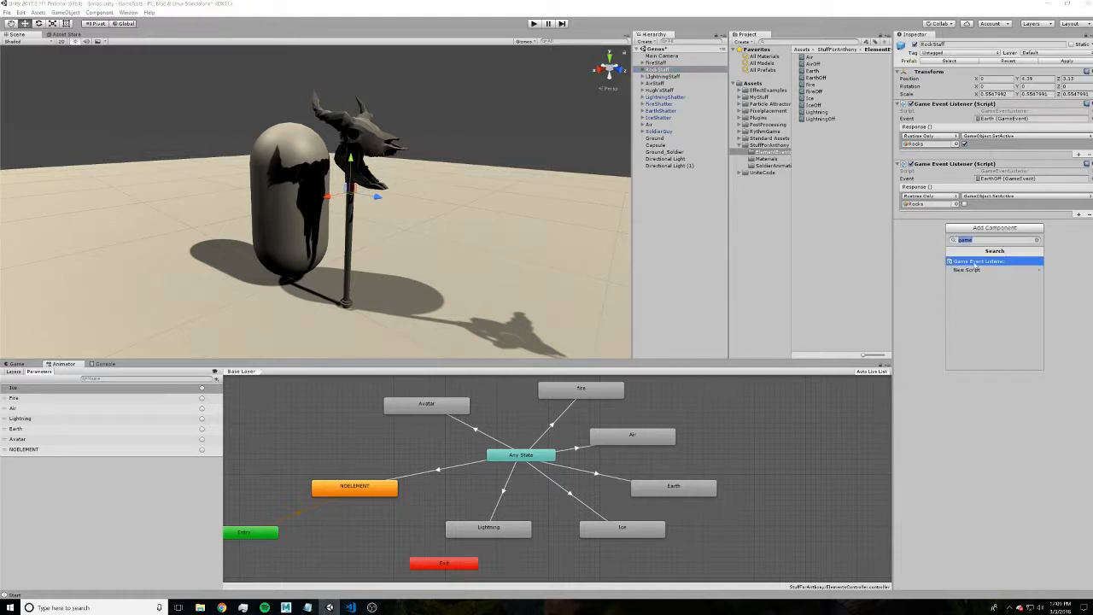
left_click(905, 257)
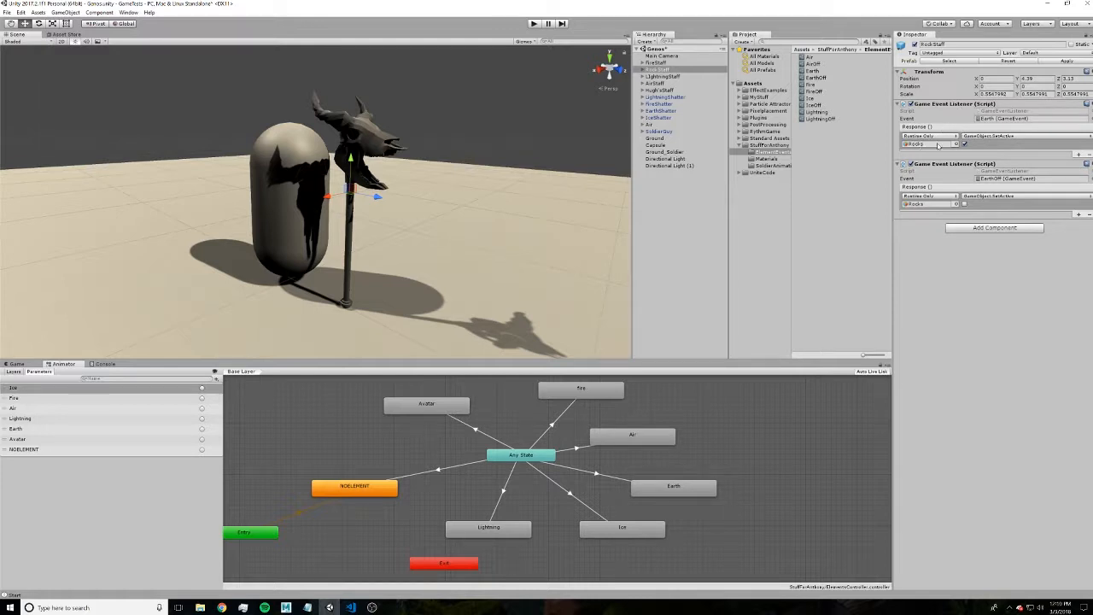
left_click(642, 69)
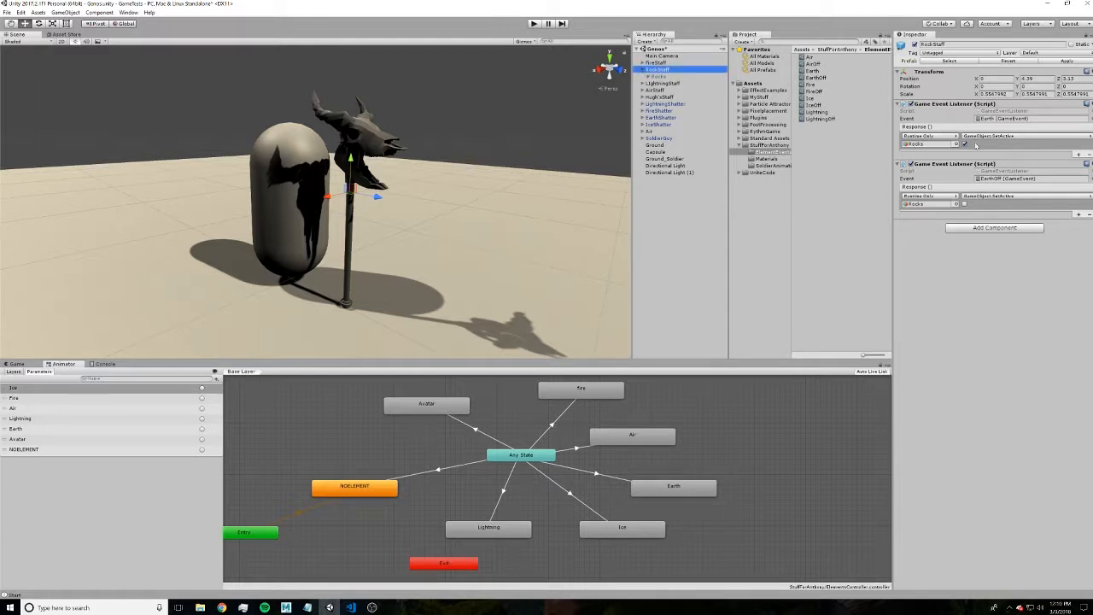
- Review the GameObject functions available for RockStaff's Earth listener response and compare its listeners with the Earth state's behaviours
left_click(988, 136)
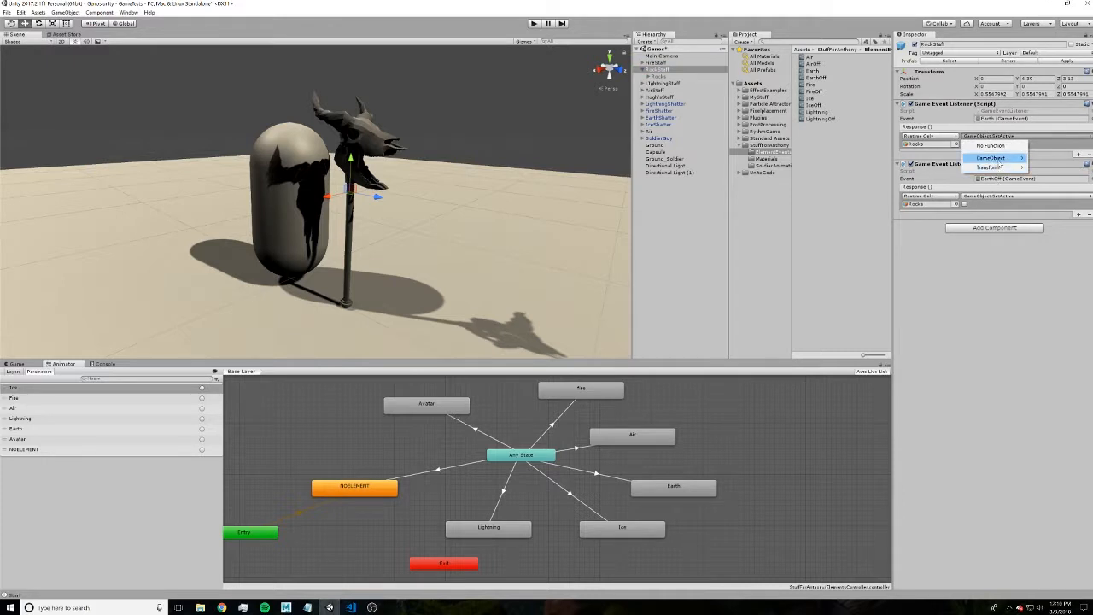
mouse_move(997, 167)
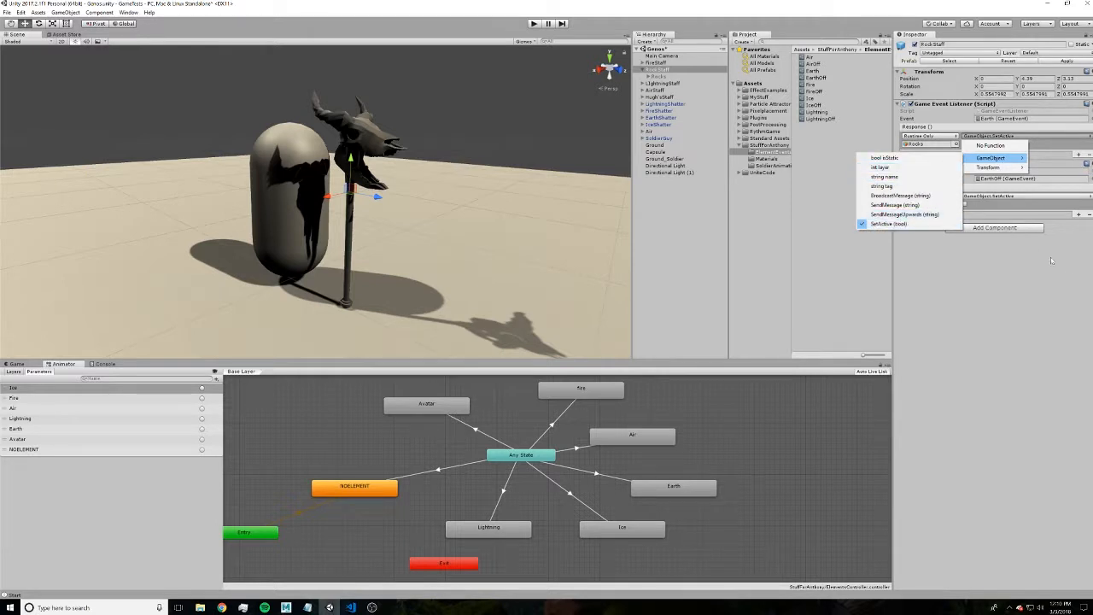
left_click(1078, 277)
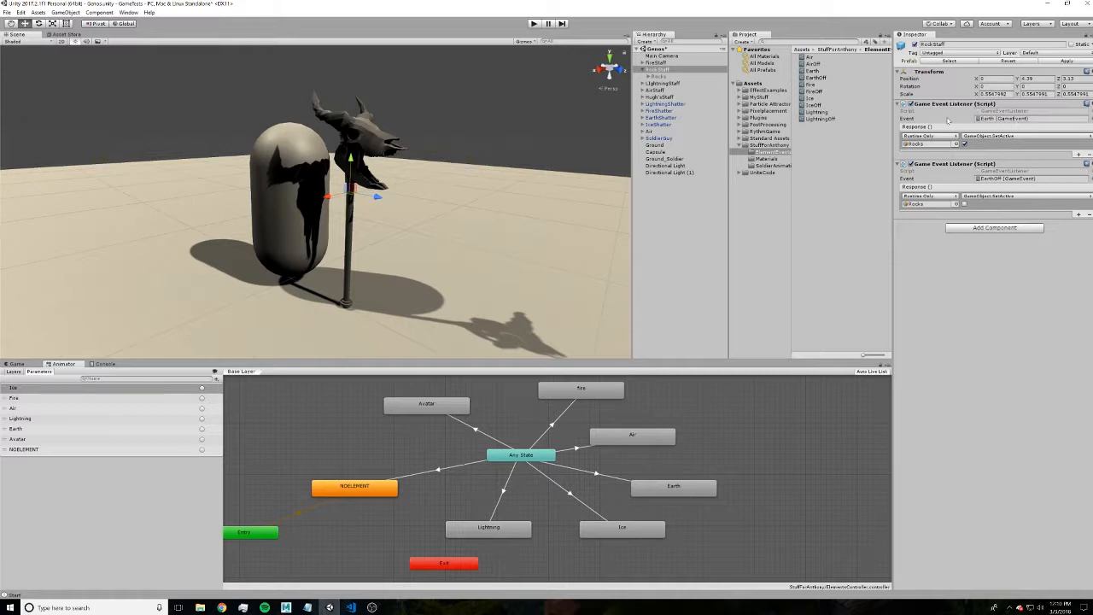
left_click(708, 486)
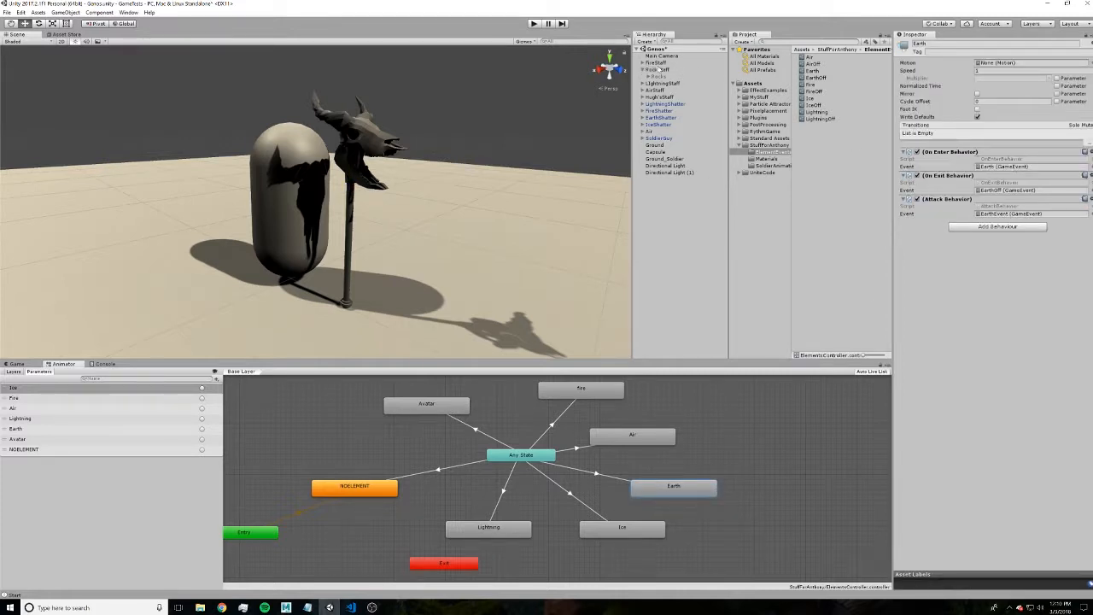
left_click(658, 70)
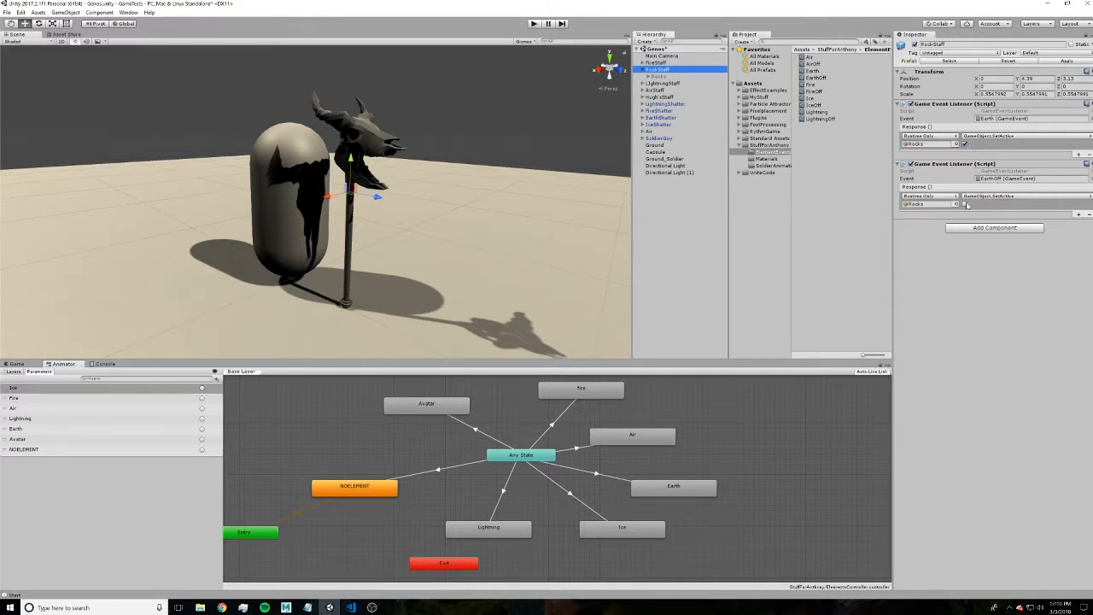
- Run the scene, fire the Earth trigger and perform the Earth attack with the Game view active
left_click(534, 24)
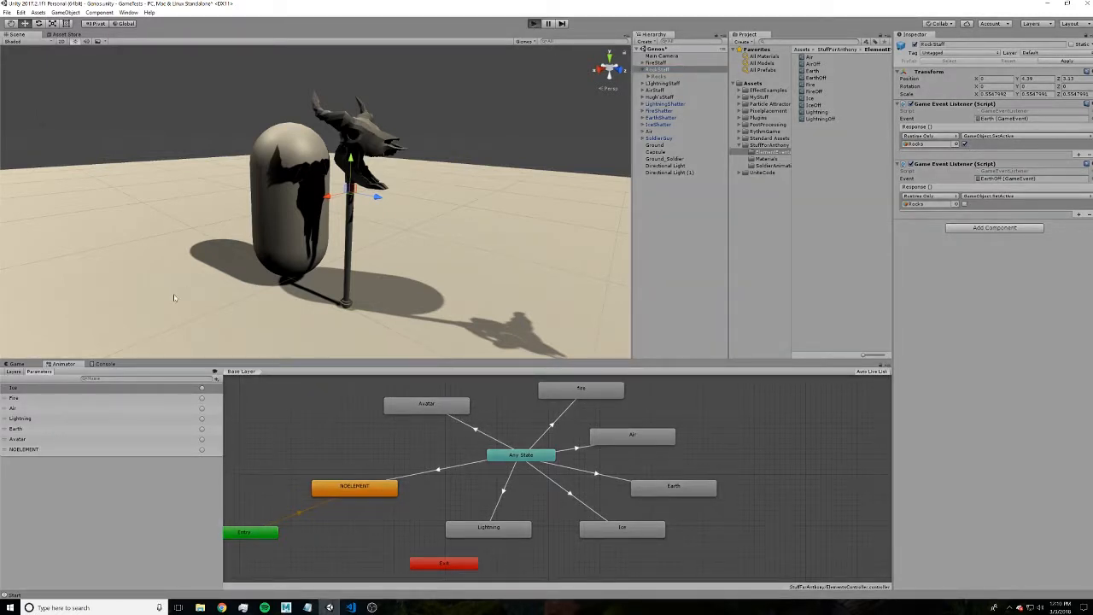
left_click(63, 364)
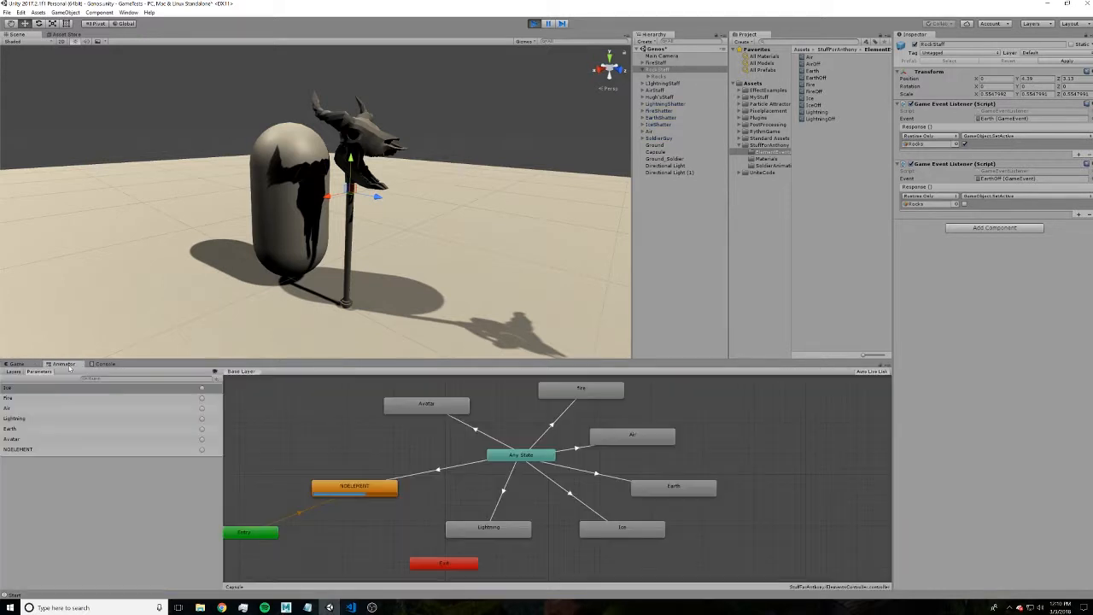
left_click(201, 429)
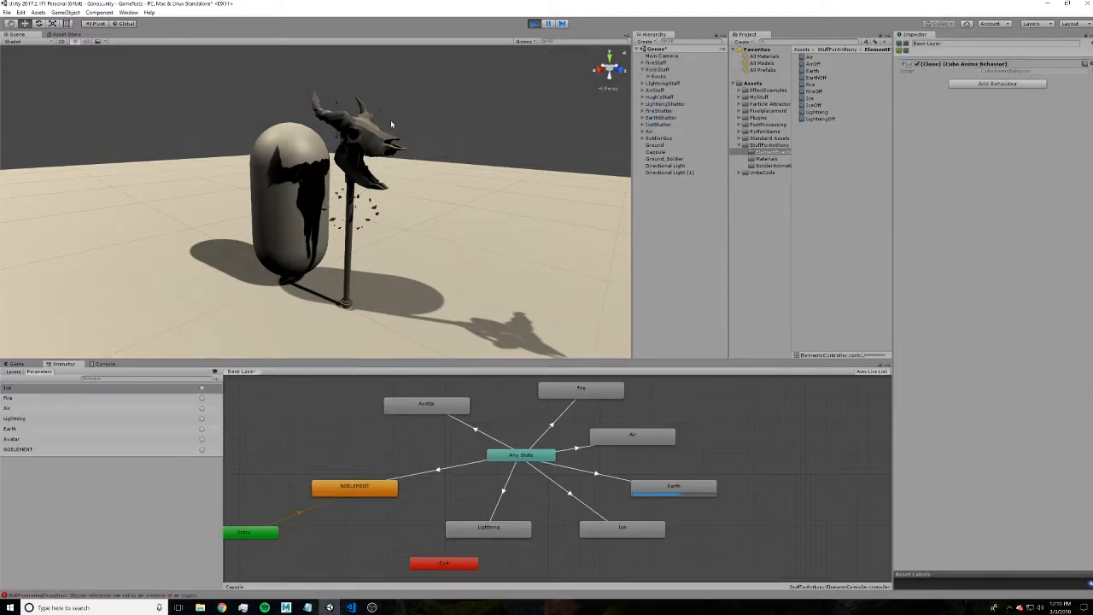
right_click_drag(349, 199, 510, 330, "alt")
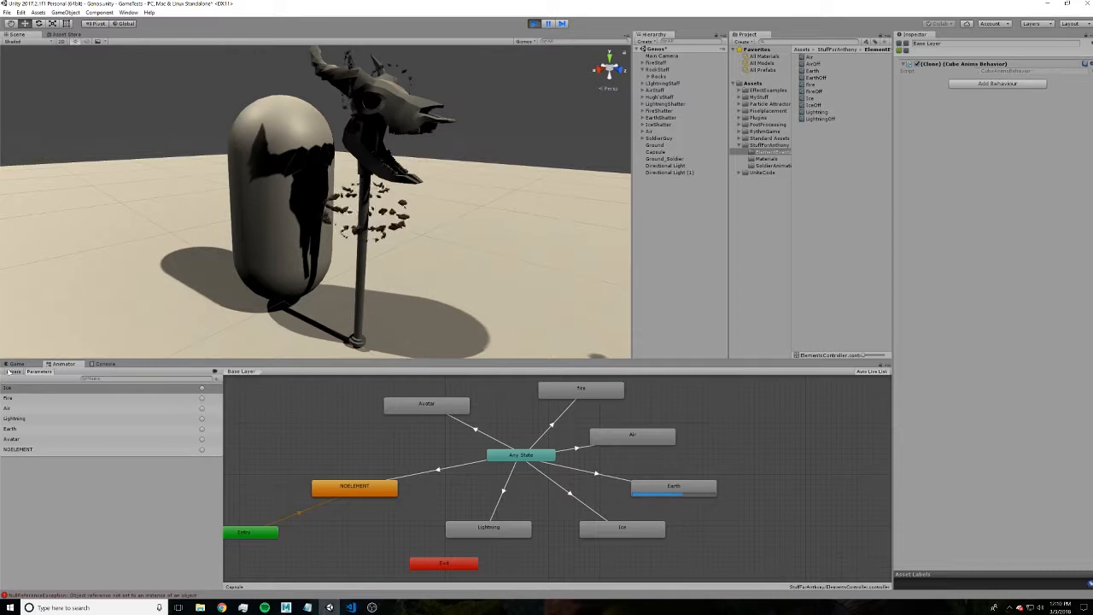
left_click(17, 363)
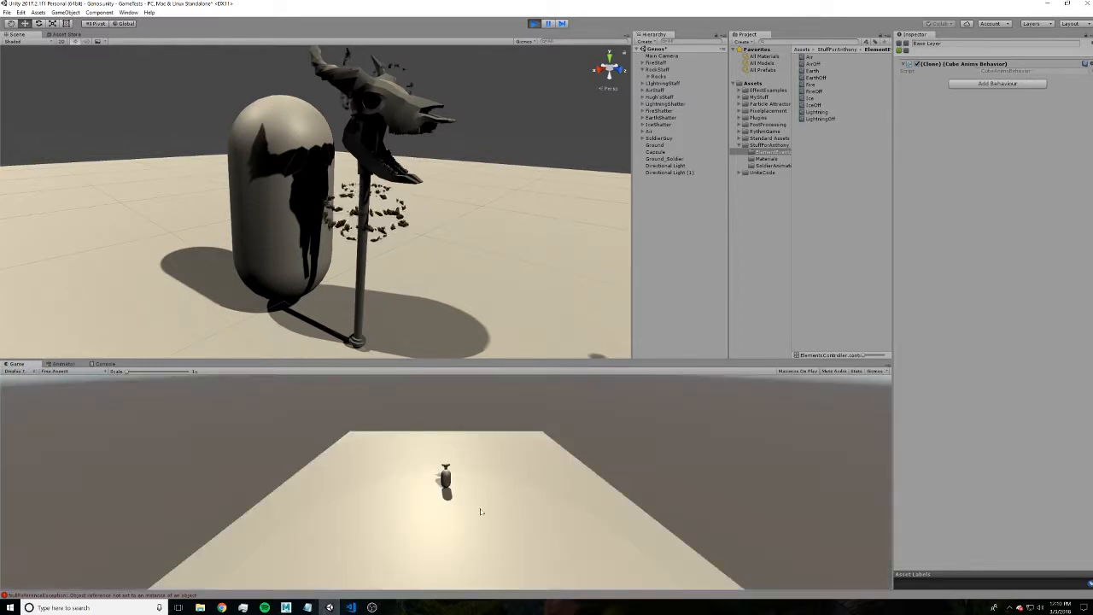
left_click(430, 469)
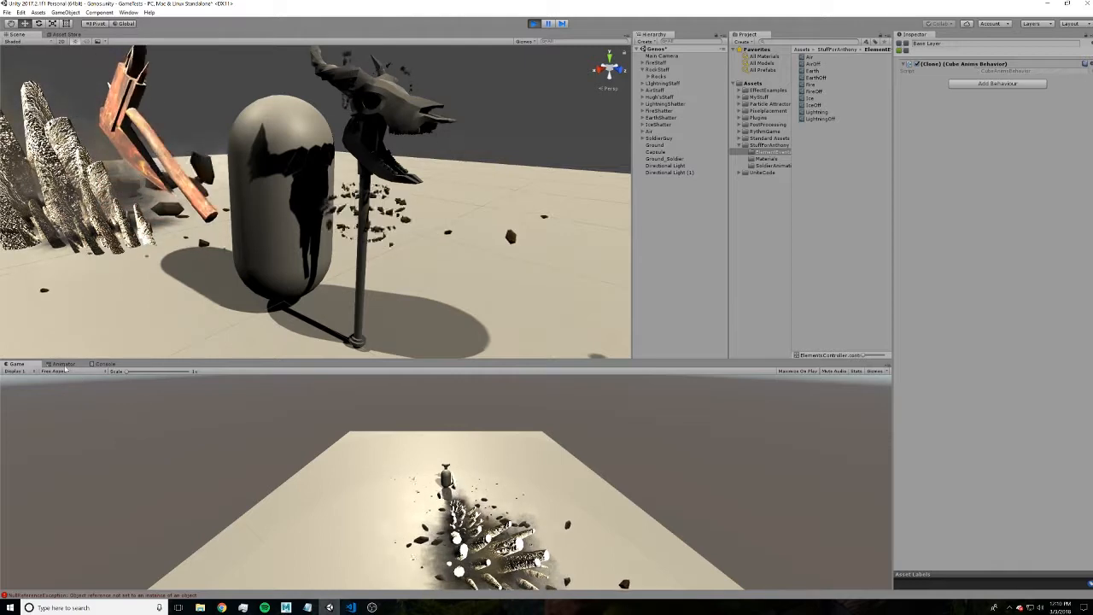
- Return to the element state machine and fire the Fire trigger to change the staff's element
left_click(63, 364)
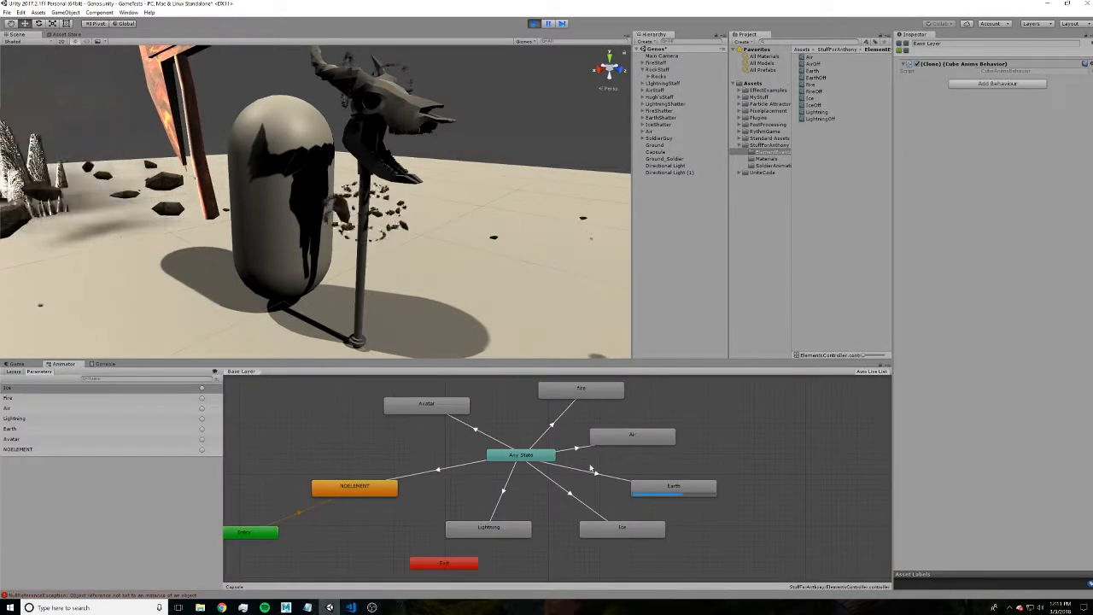
left_click(202, 398)
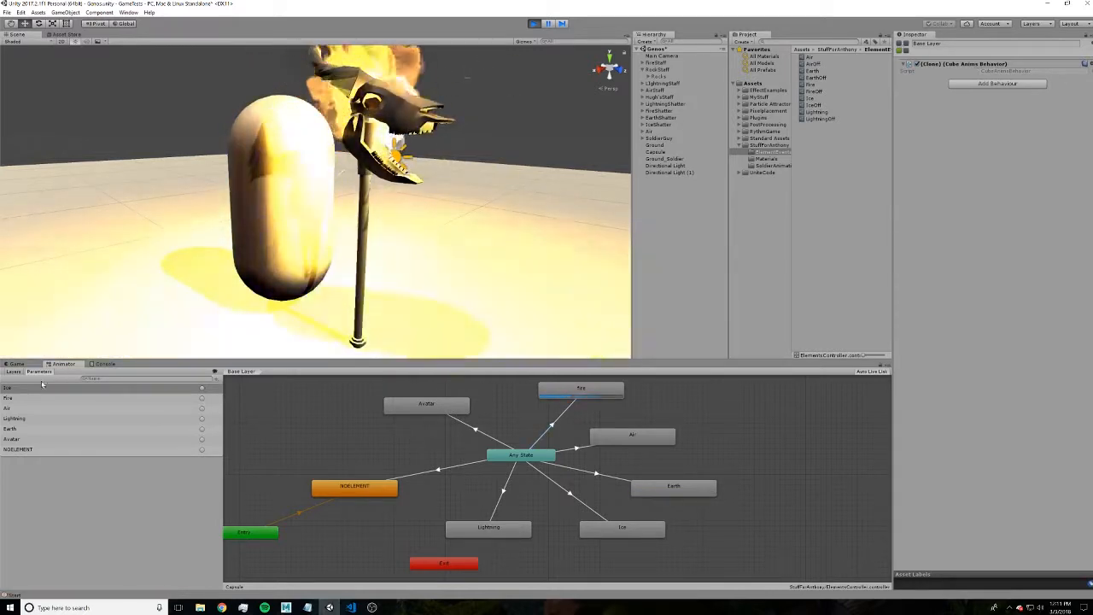
- Perform the Fire attack in the Game view and switch the staff to the Air element
left_click(15, 364)
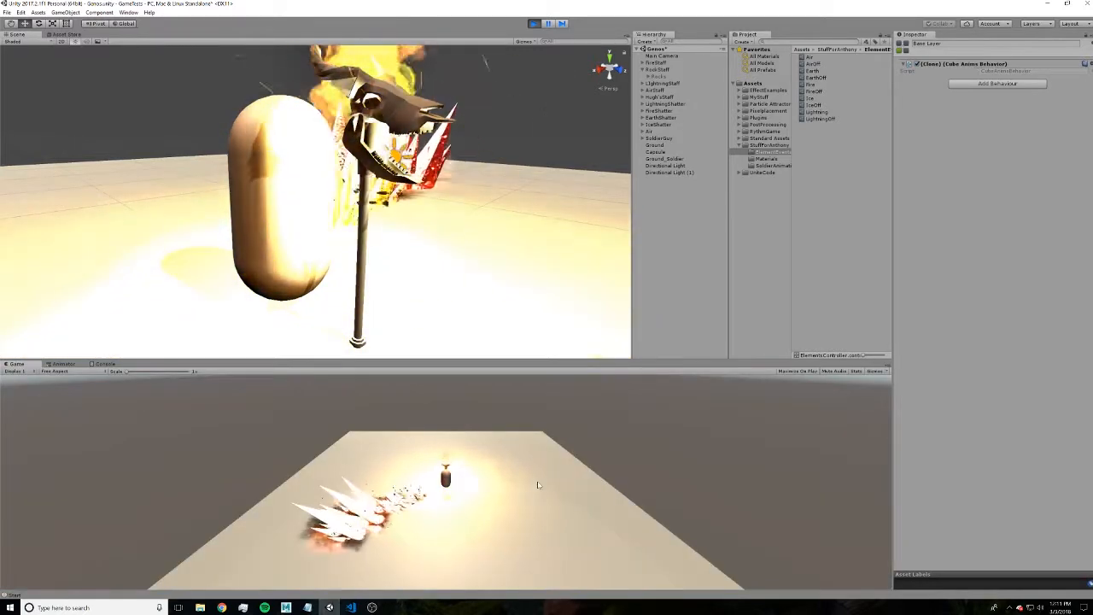
left_click(64, 364)
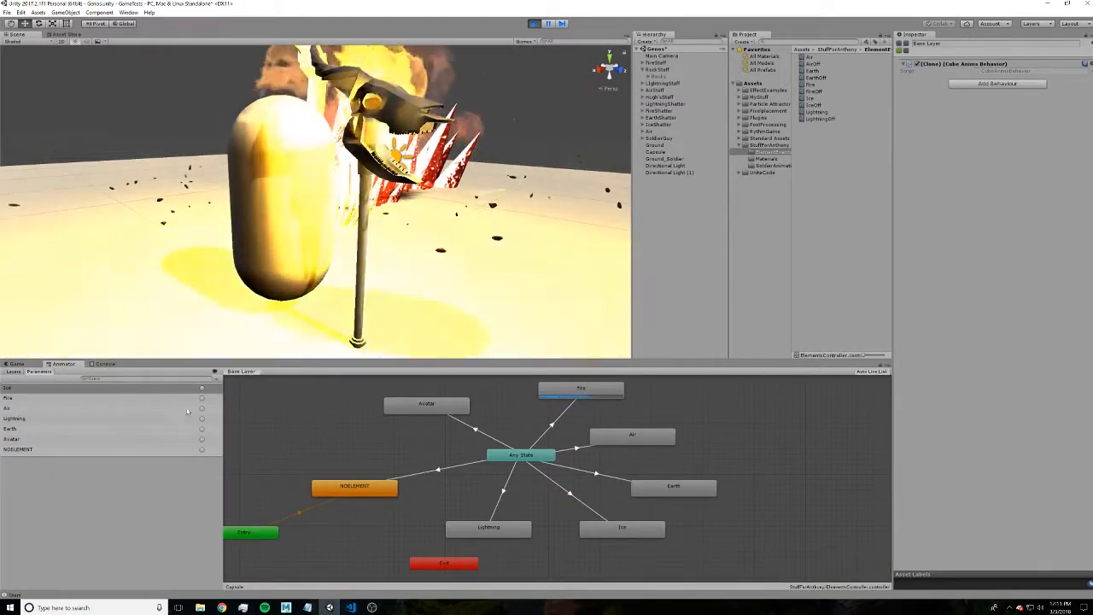
left_click(17, 364)
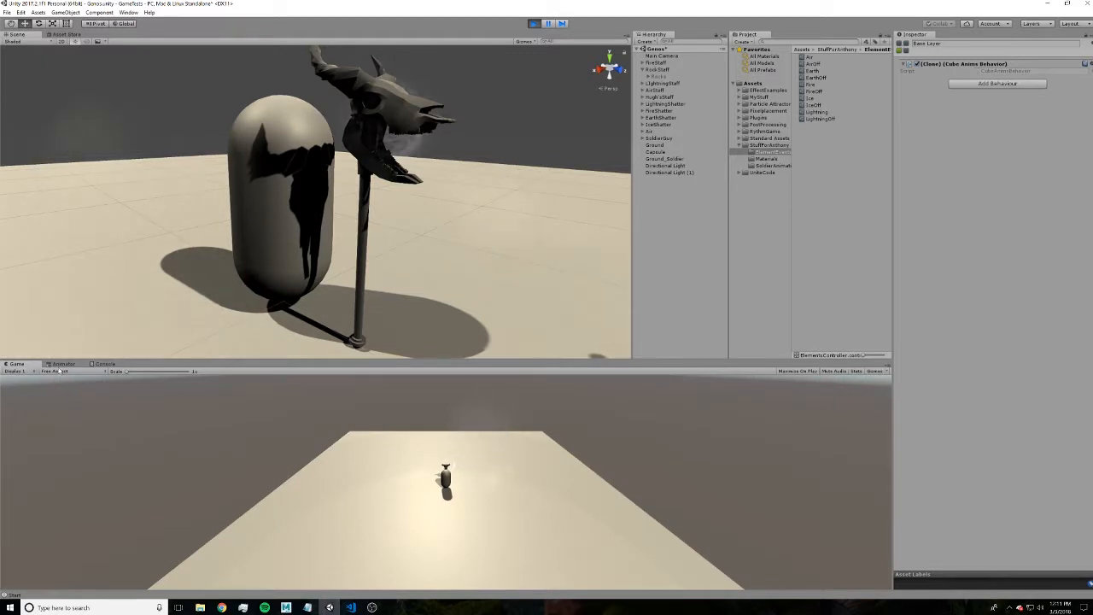
left_click(64, 364)
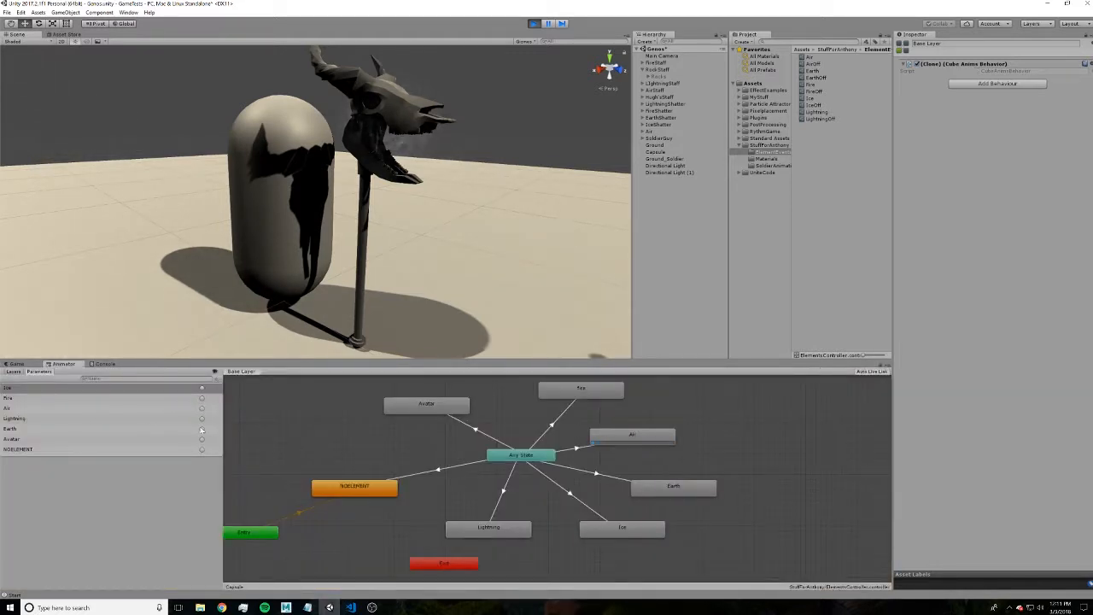
- Fire the Ice trigger, check the Ice state's behaviours and perform the Ice attack with the Game view active
left_click(202, 388)
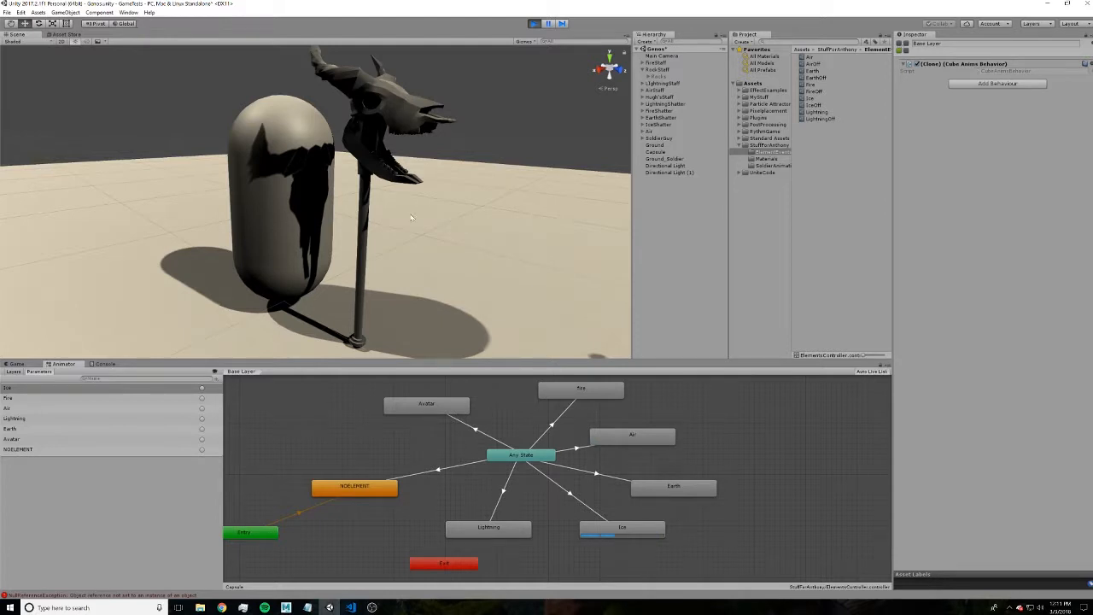
left_click(631, 530)
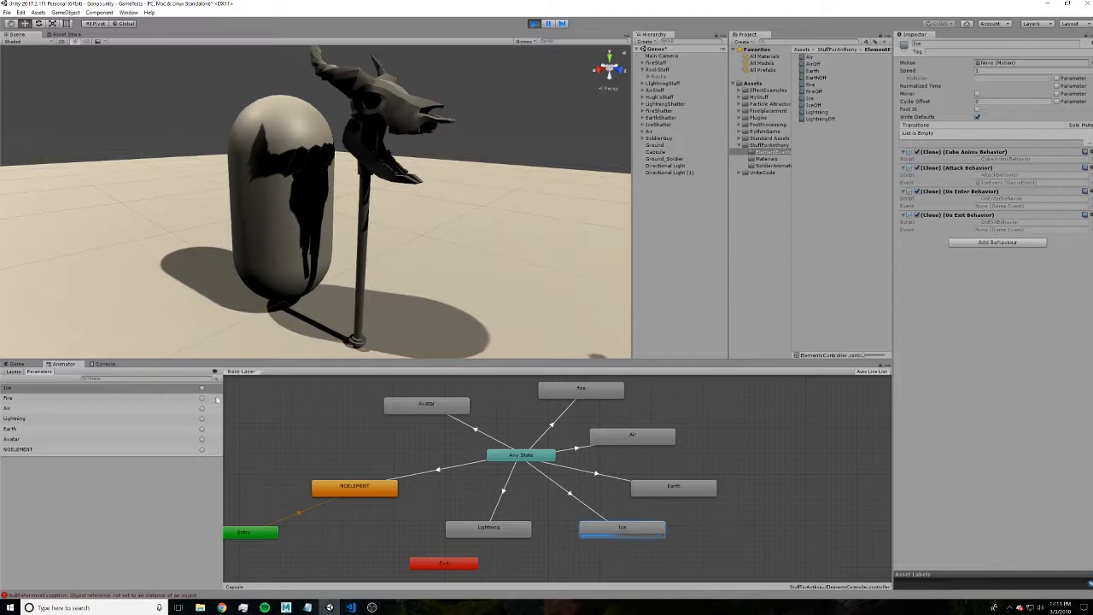
left_click(16, 364)
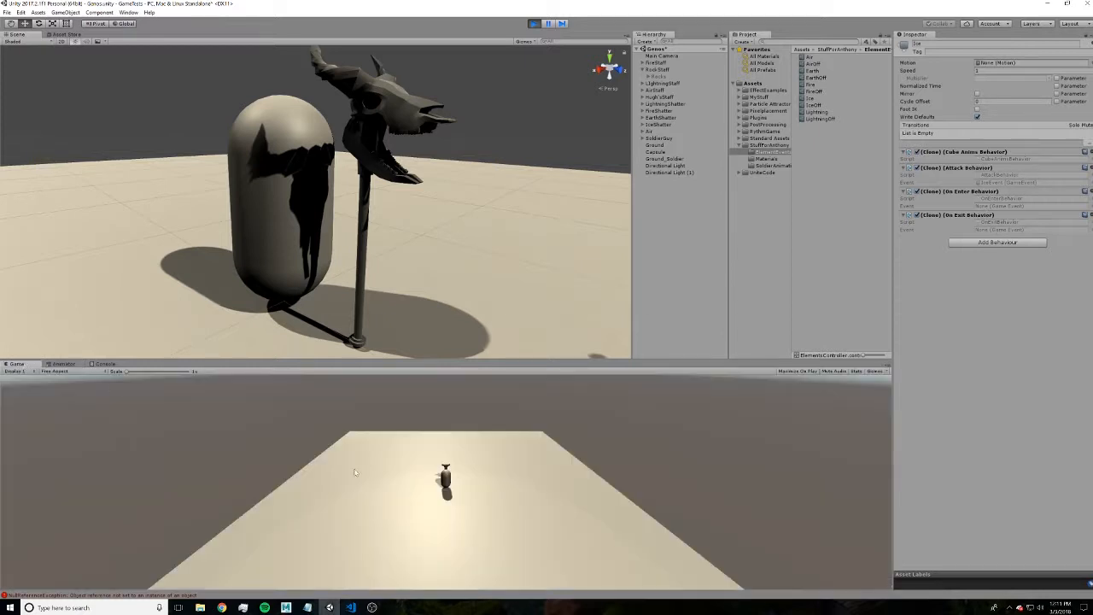
left_click(487, 491)
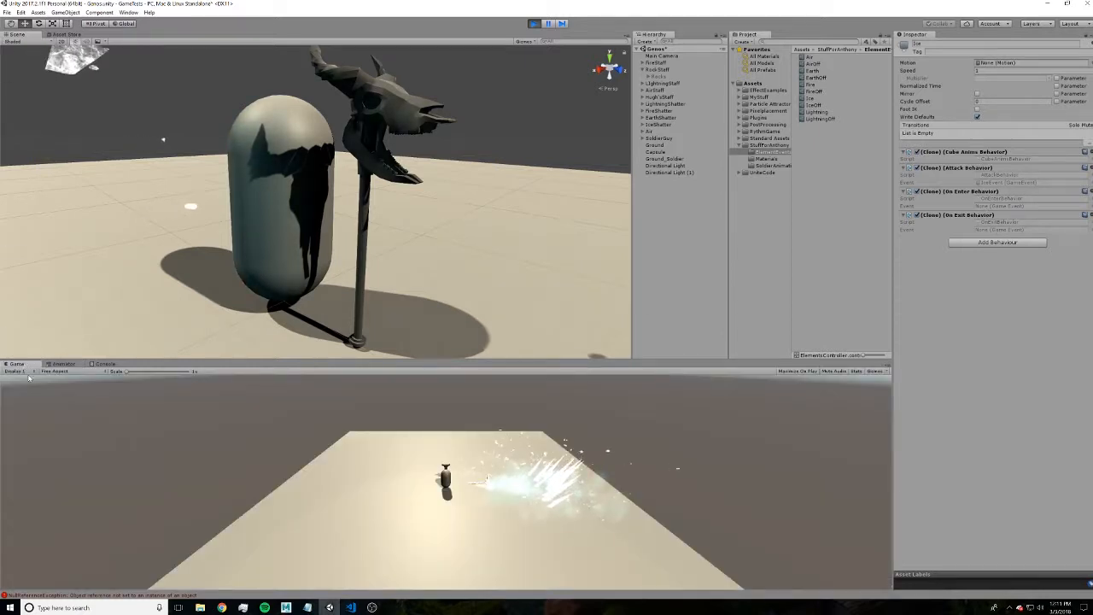
- Return to the element state machine, fire the NOELEMENT trigger and switch the staff to the Air element
left_click(62, 365)
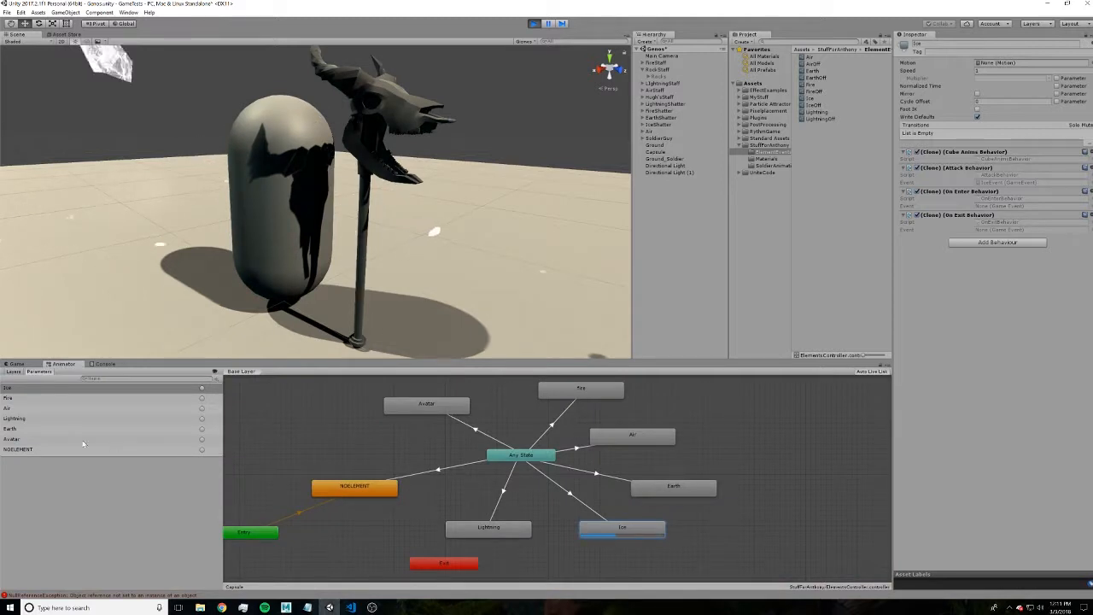
left_click(203, 449)
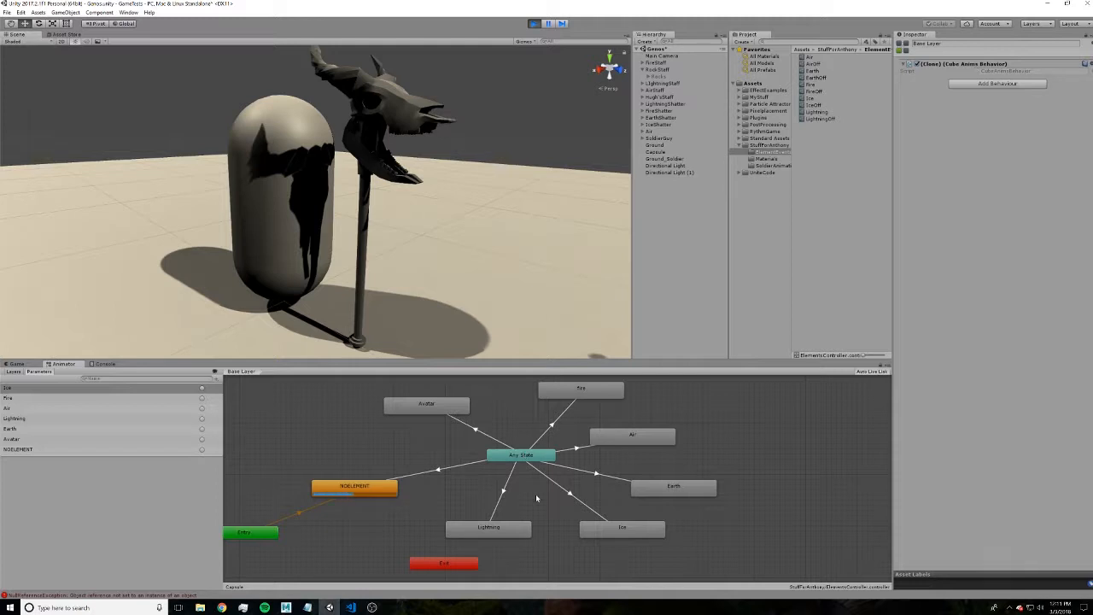
left_click(201, 399)
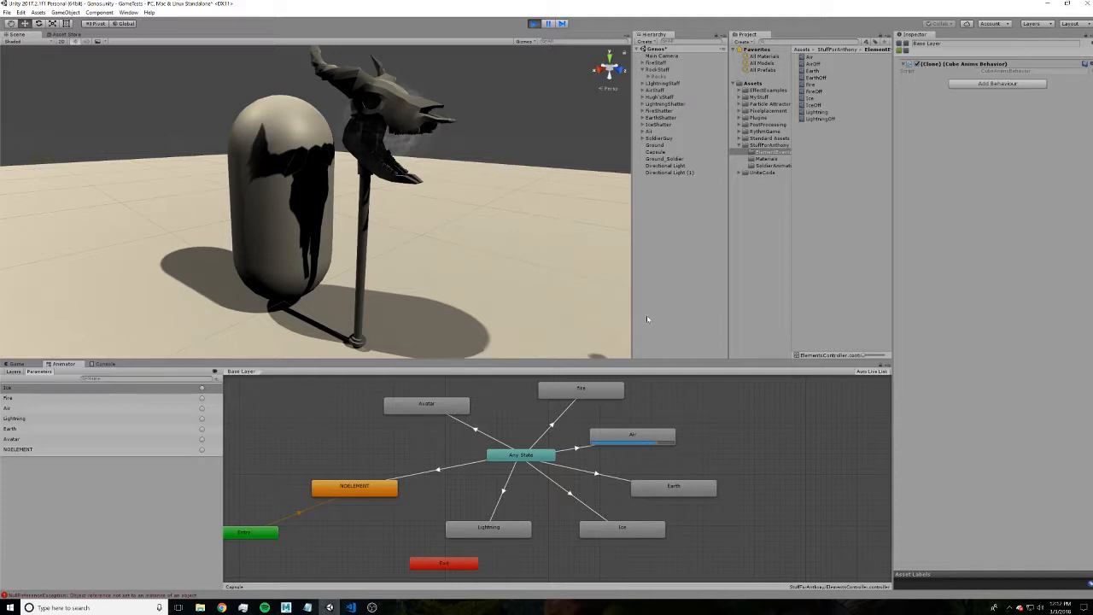
scroll(392, 181, "down", 5)
scroll(393, 180, "down", 3)
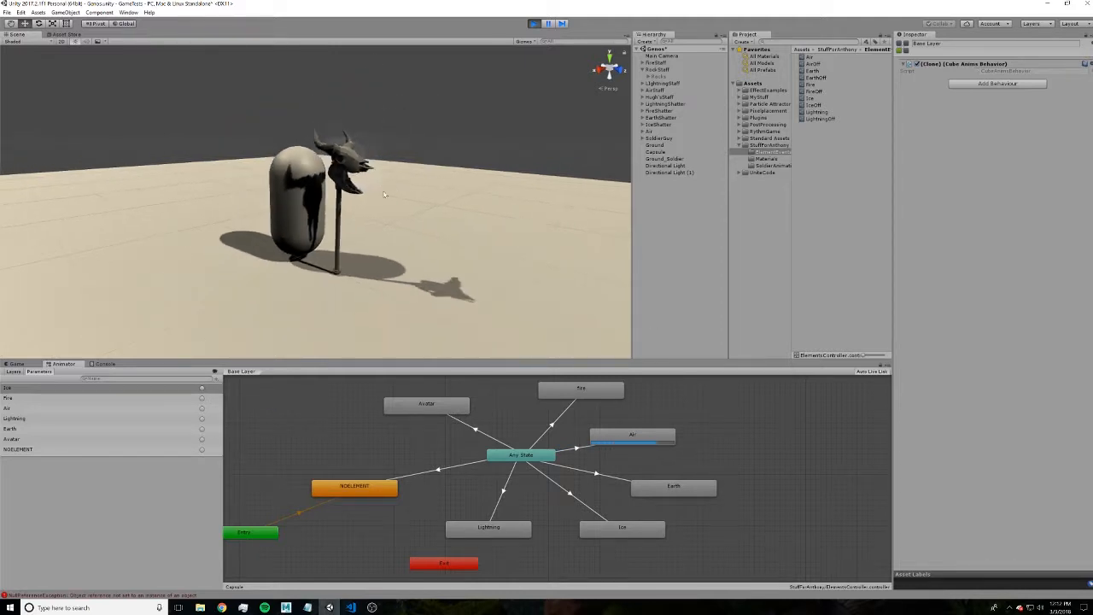
- Review the Any State transitions, the Earth state's behaviours and the scripts available to add as behaviours
left_click_drag(519, 455, 518, 463)
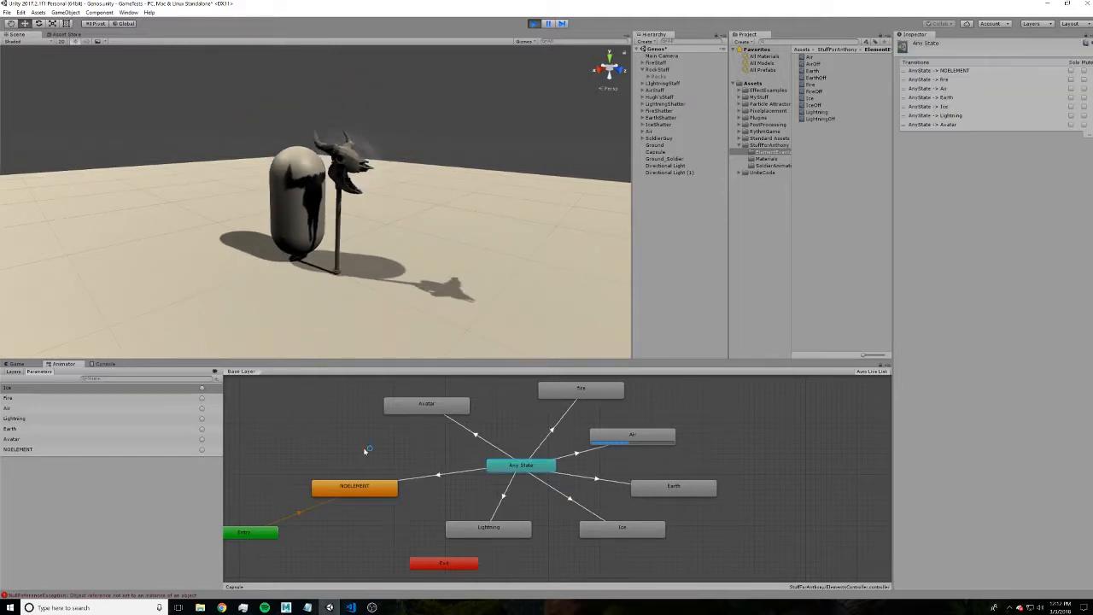
left_click(739, 146)
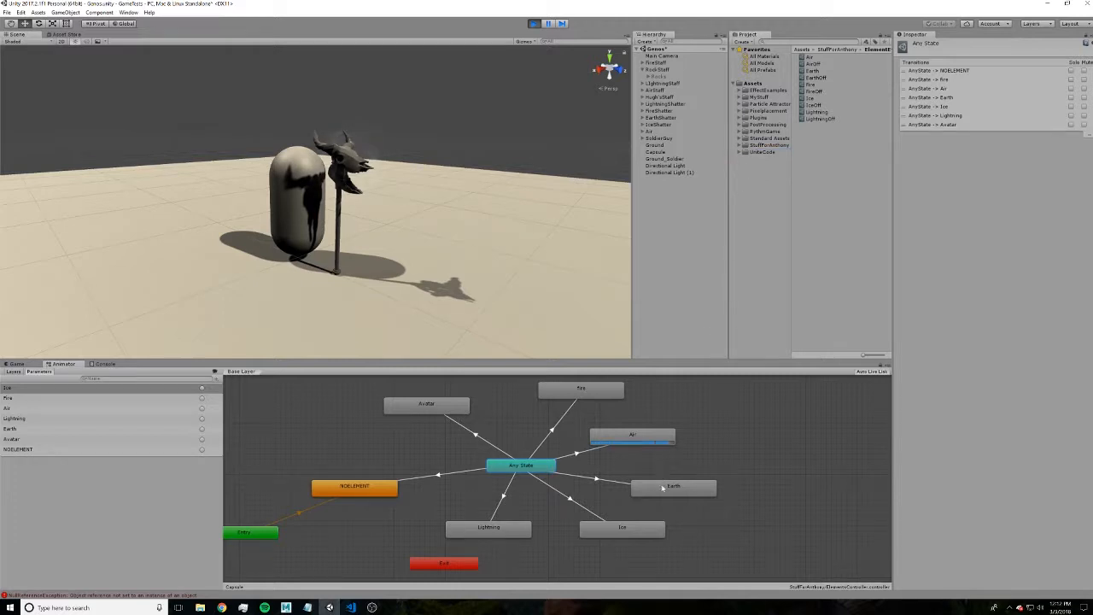
left_click(668, 490)
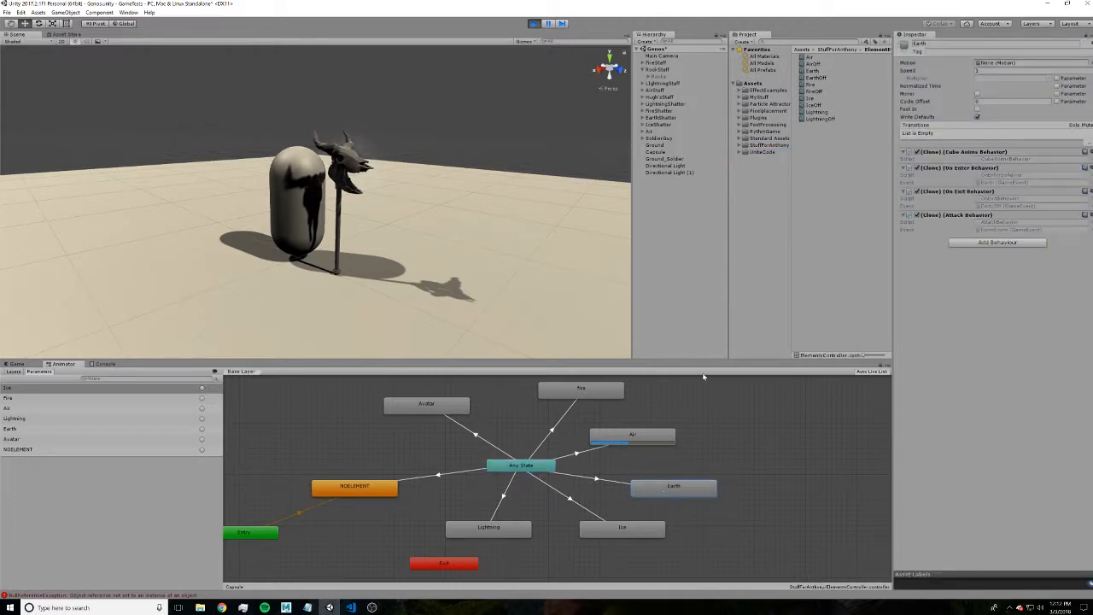
left_click(972, 244)
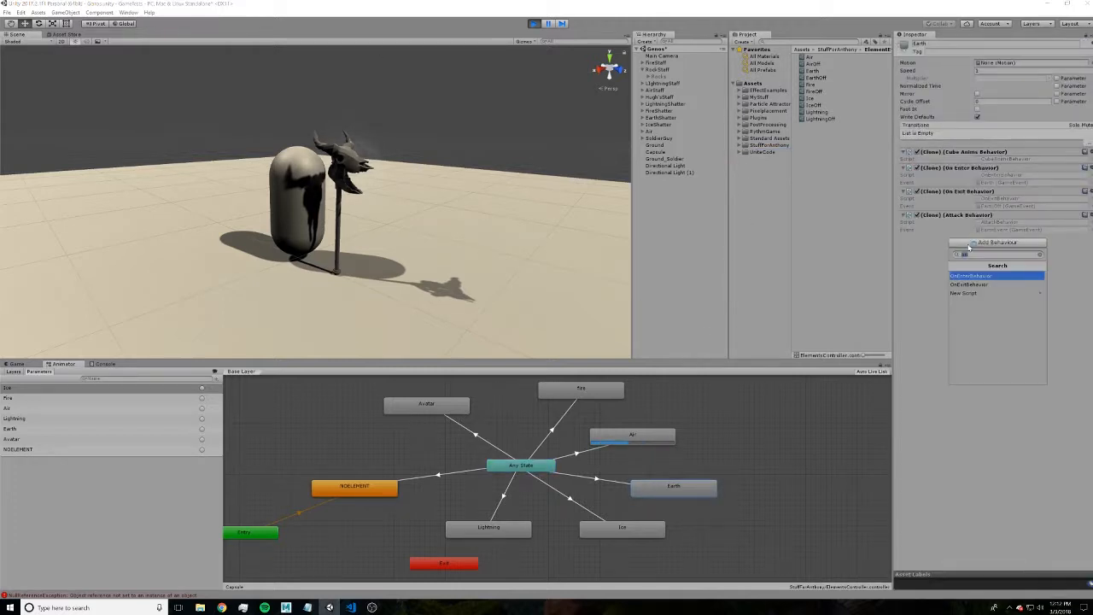
left_click(920, 288)
- Switch to Visual Studio Code and review the public GameEvent field and the OnStateExit method in OnExitBehavior.cs
left_click(350, 607)
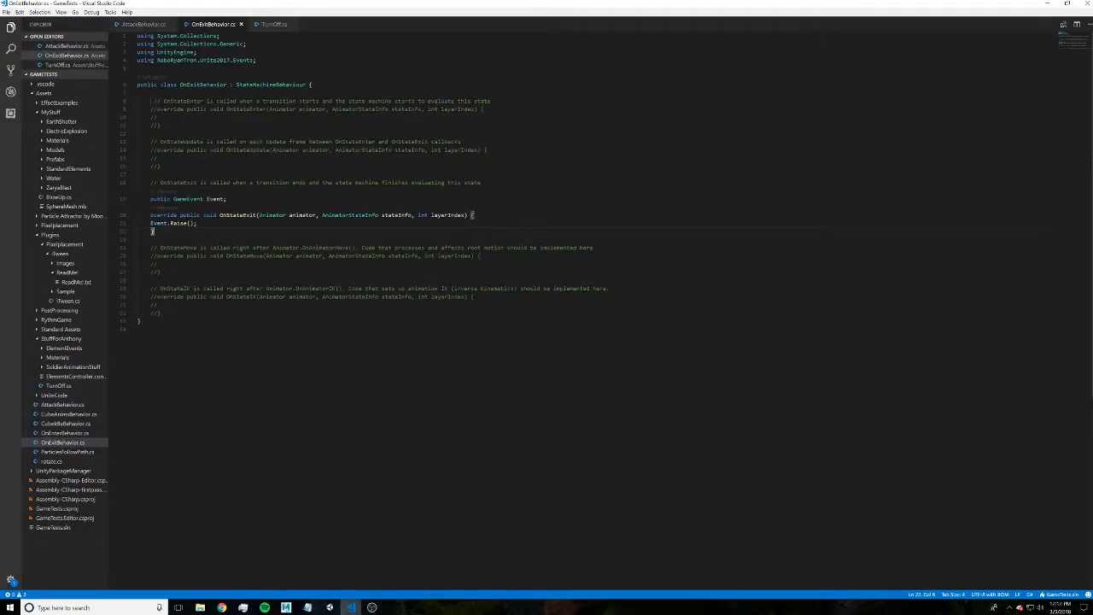
left_click_drag(151, 199, 228, 198)
left_click(228, 199)
left_click_drag(155, 231, 128, 195)
left_click(202, 223)
left_click(137, 239)
- Switch back to Unity and fire the Fire trigger to ignite the staff
left_click(329, 607)
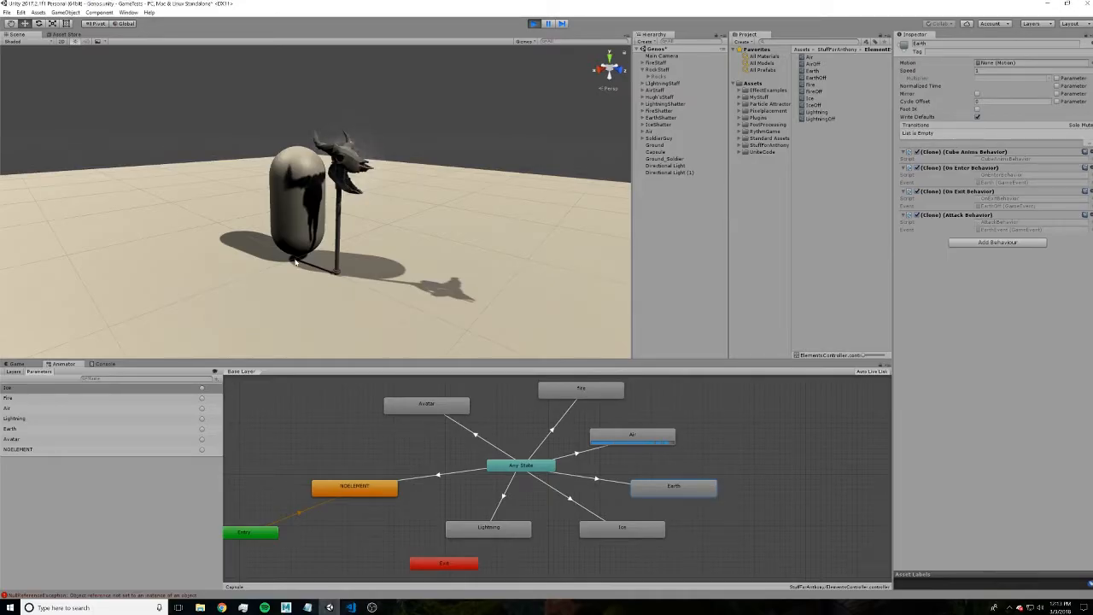
left_click(202, 398)
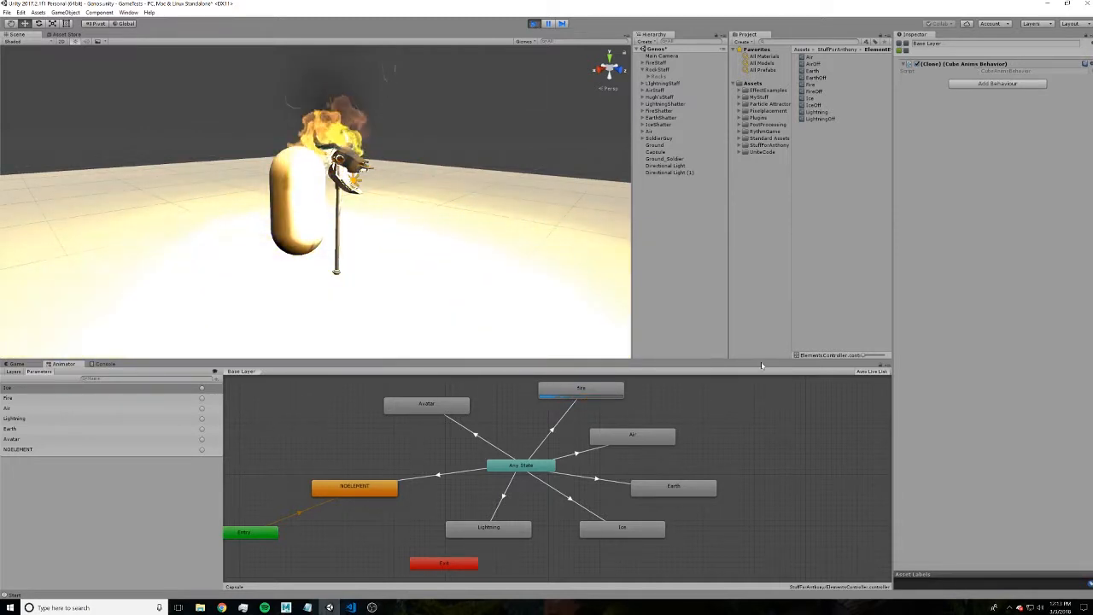
left_click_drag(764, 356, 765, 360)
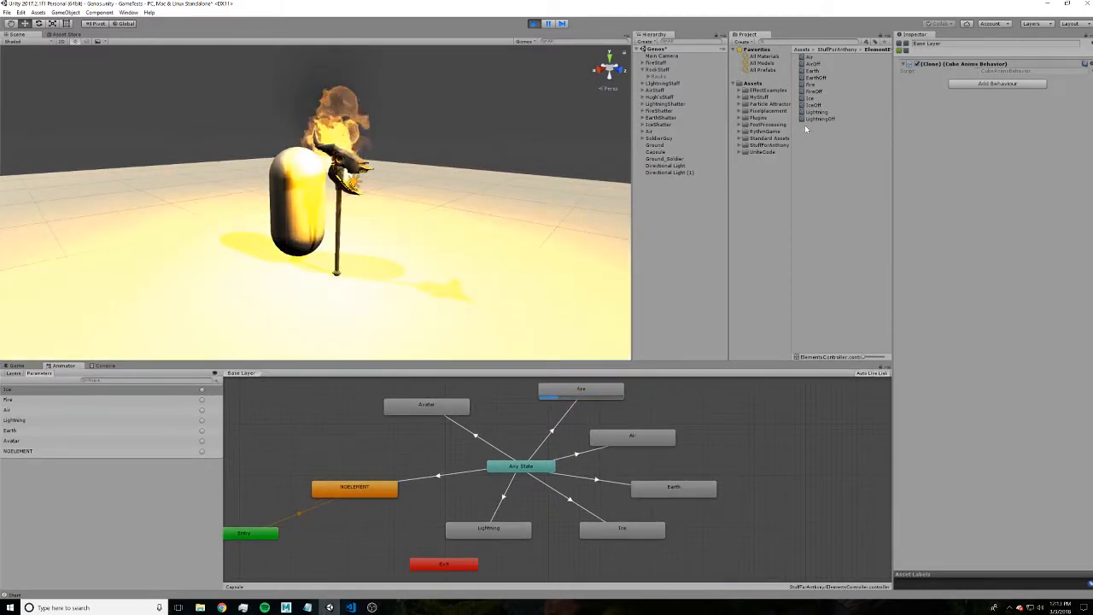
- Inspect the IceOff, Ice and EarthOff game event assets and collapse RockStaff in the scene hierarchy
left_click(813, 105)
left_click(815, 99)
left_click(815, 78)
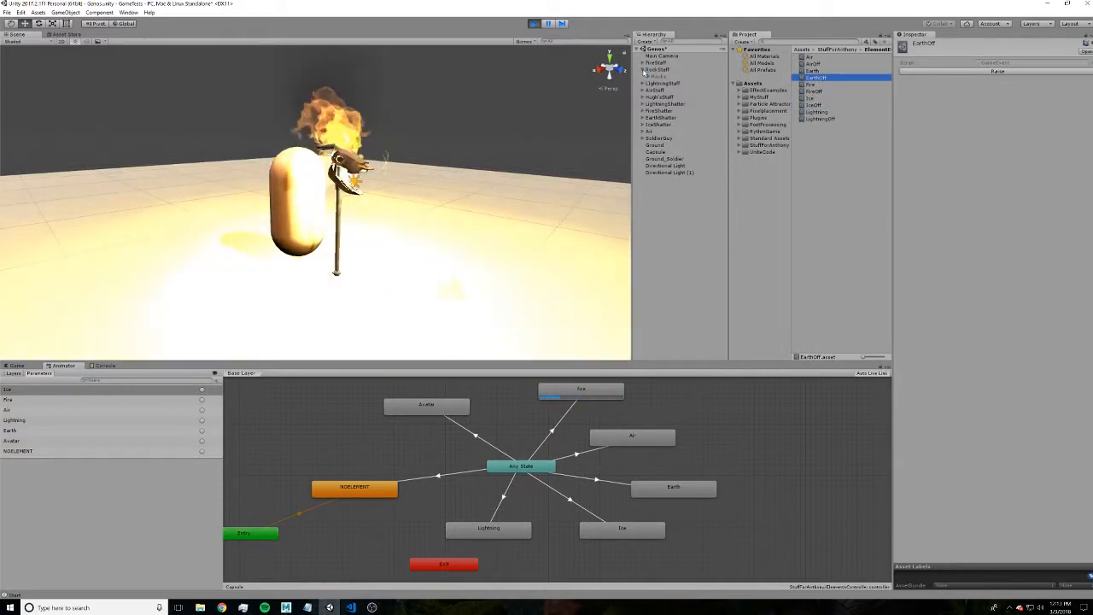
left_click(643, 69)
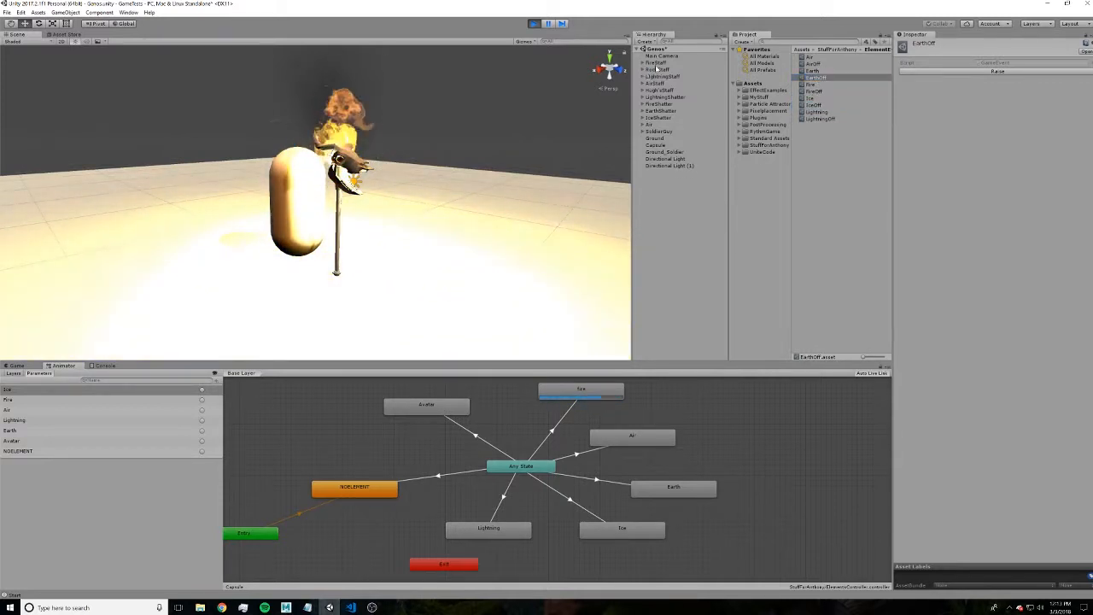
- Look through the open scripts in Visual Studio Code, review the timer and TurnMeOff coroutine in TurnOff.cs, and return to Unity
left_click(350, 607)
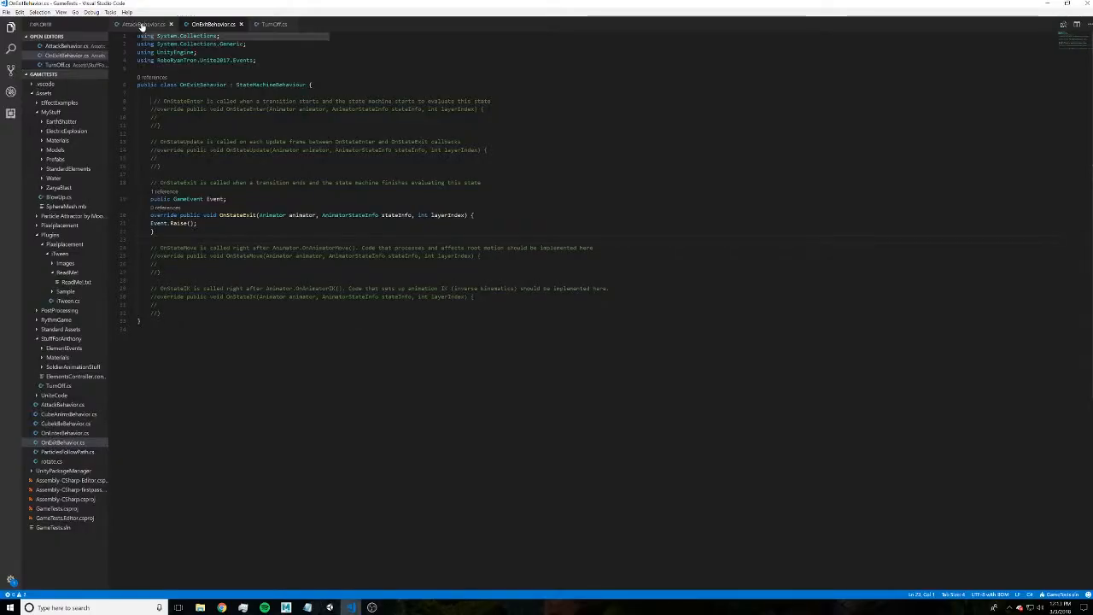
left_click(145, 24)
left_click(214, 25)
left_click(271, 25)
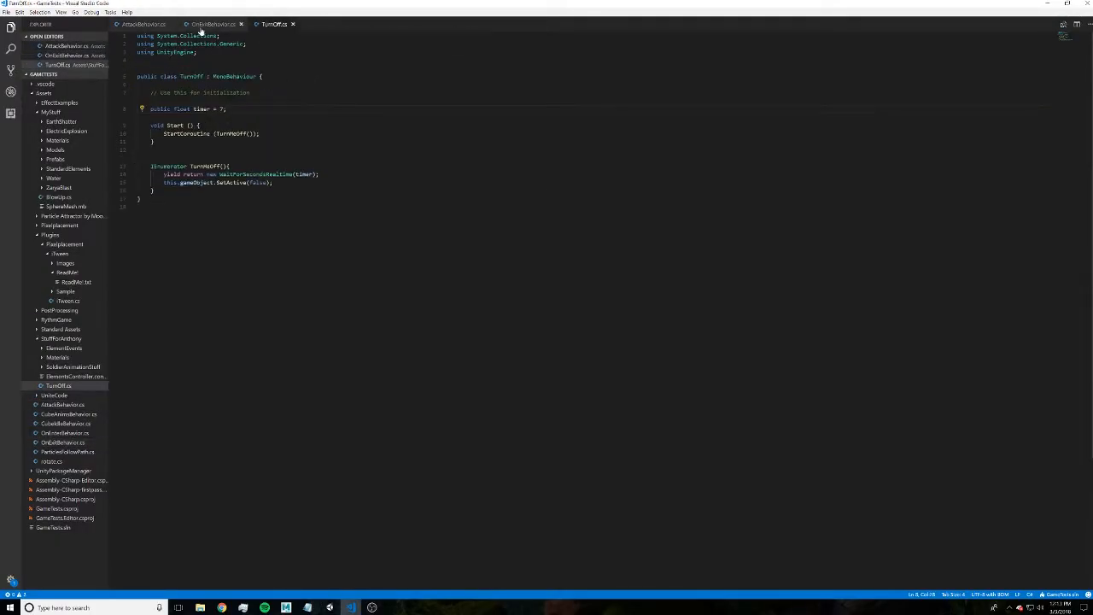
left_click_drag(160, 191, 105, 93)
left_click(158, 209)
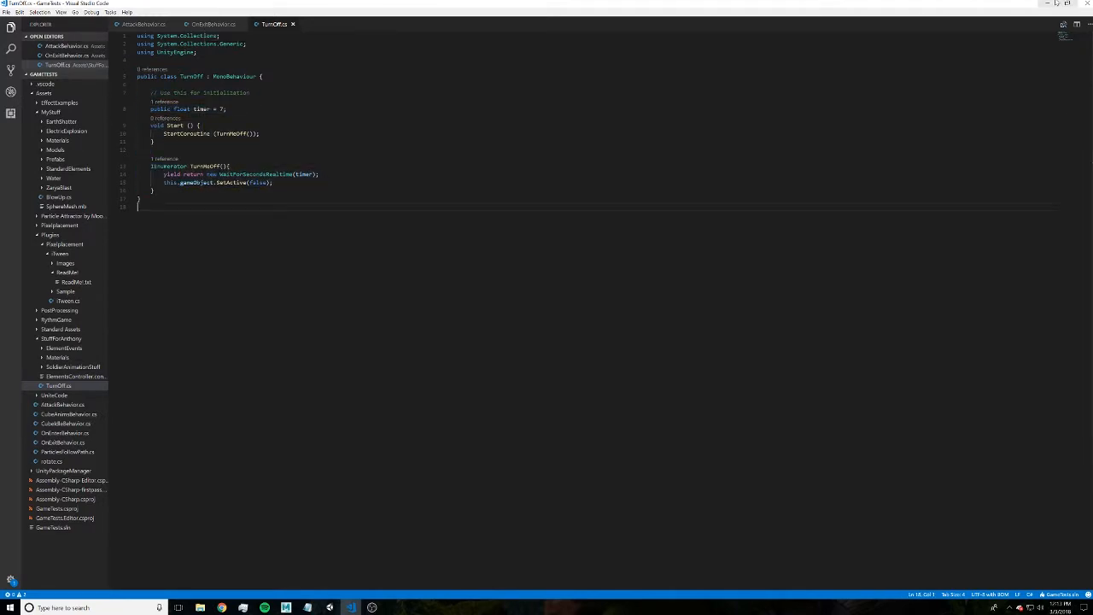
left_click(1047, 4)
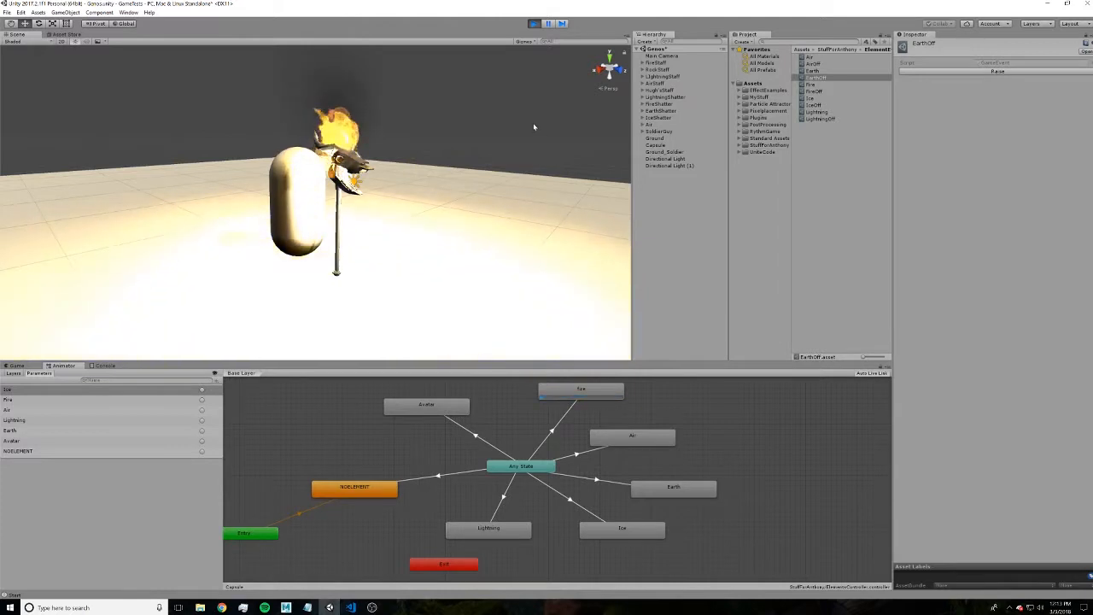